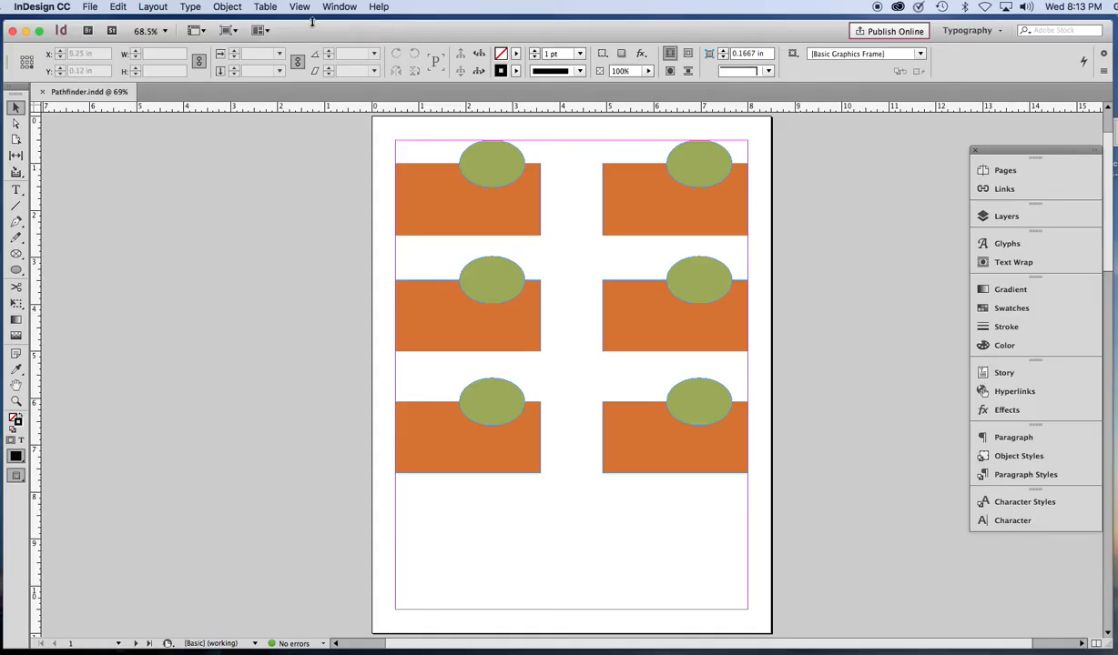
# Step: Show the Pathfinder panel
pyautogui.click(339, 8)
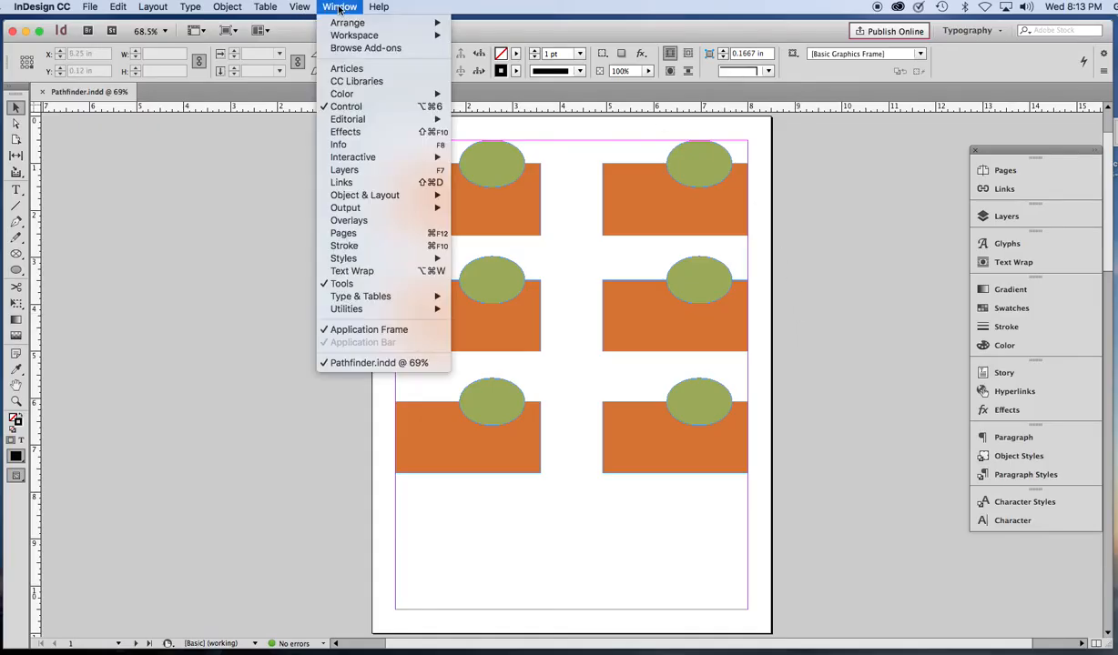
pyautogui.moveTo(364, 195)
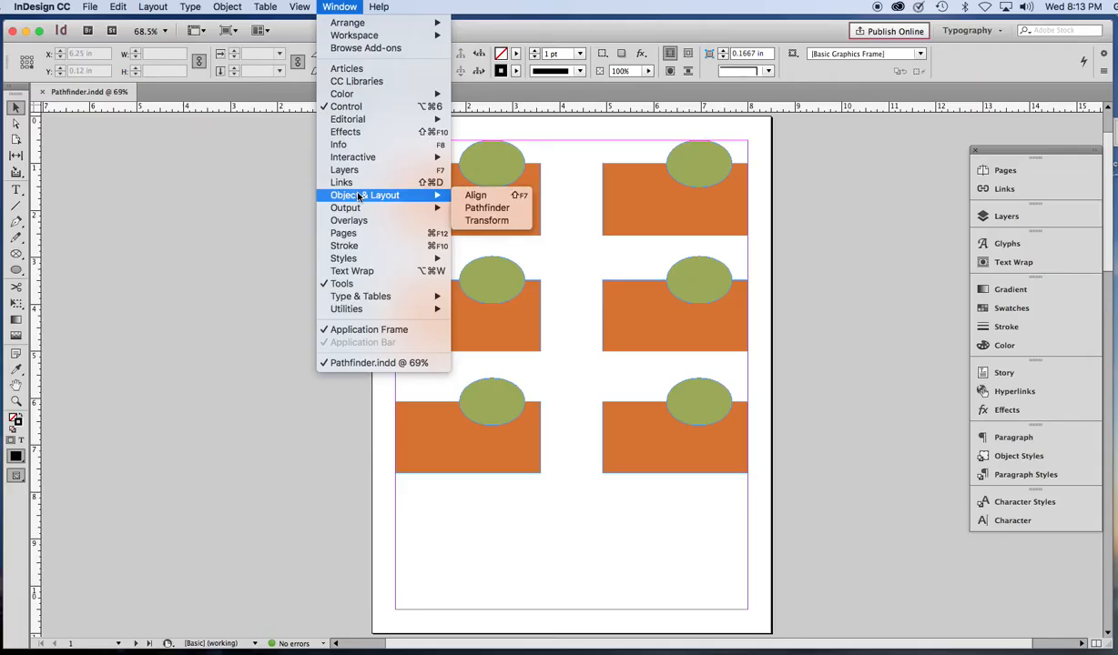
pyautogui.click(472, 208)
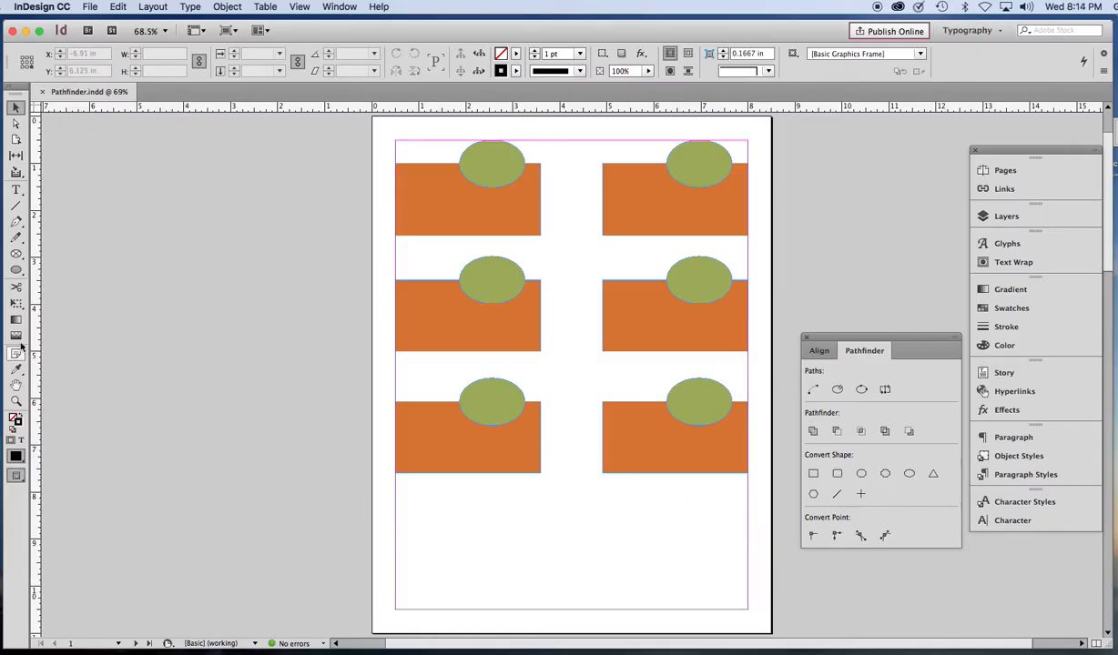
# Step: Try rectangle, inverse rounded rectangle and triangle conversions on a new ellipse about 2.28 by 1.66 in below the shape pairs, and delete it
pyautogui.click(15, 270)
pyautogui.moveTo(516, 511); pyautogui.dragTo(621, 591)
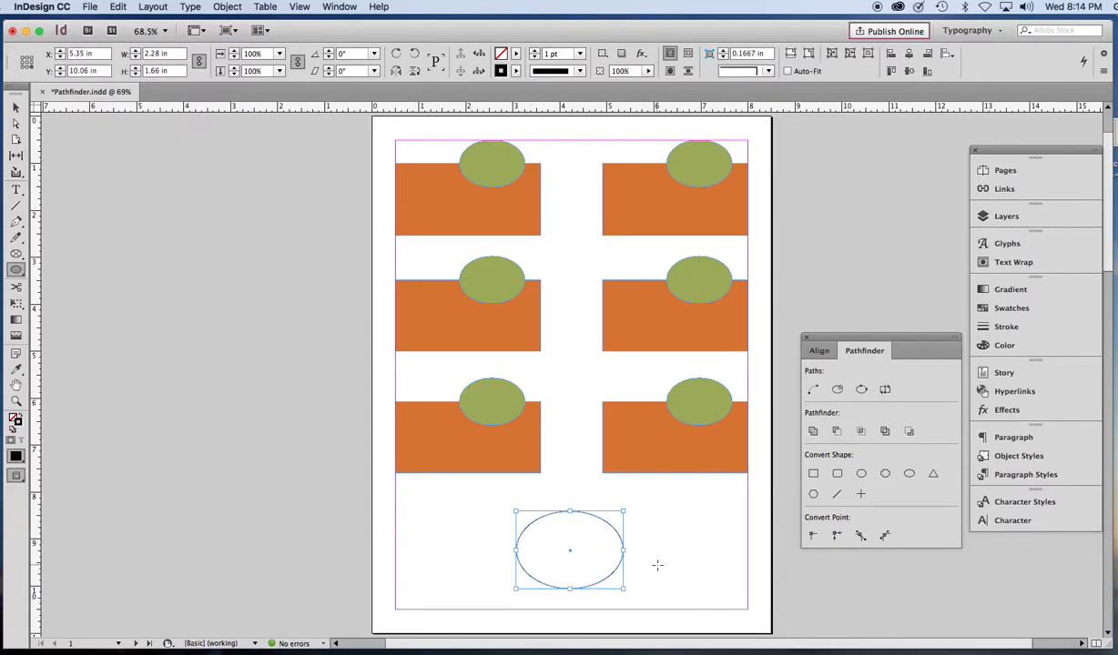
pyautogui.click(813, 474)
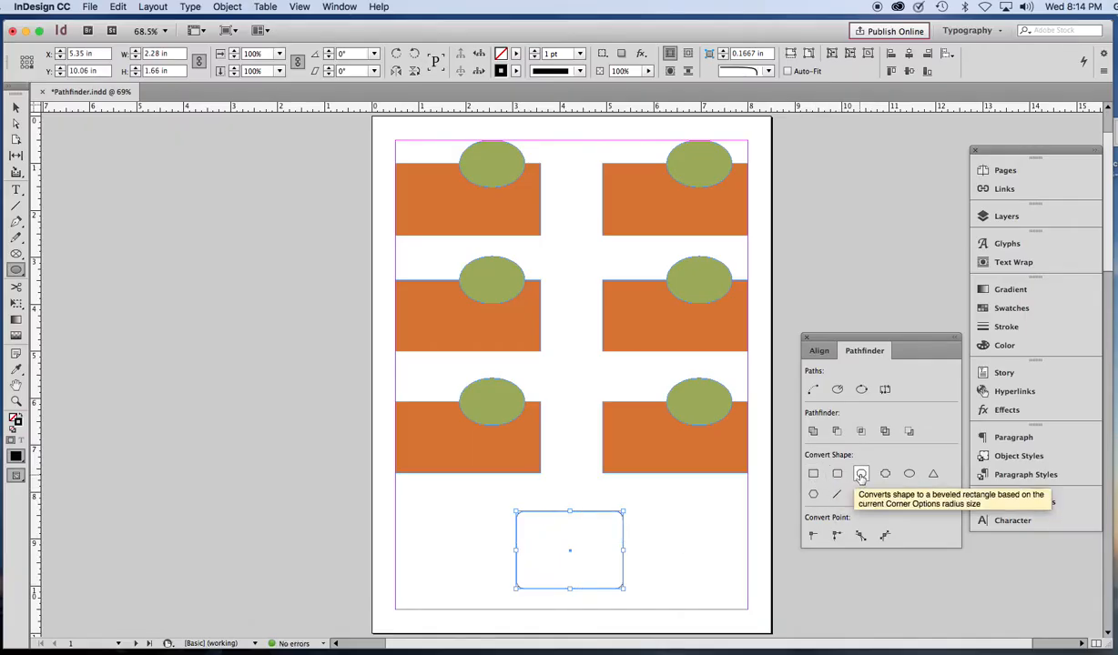
pyautogui.click(885, 475)
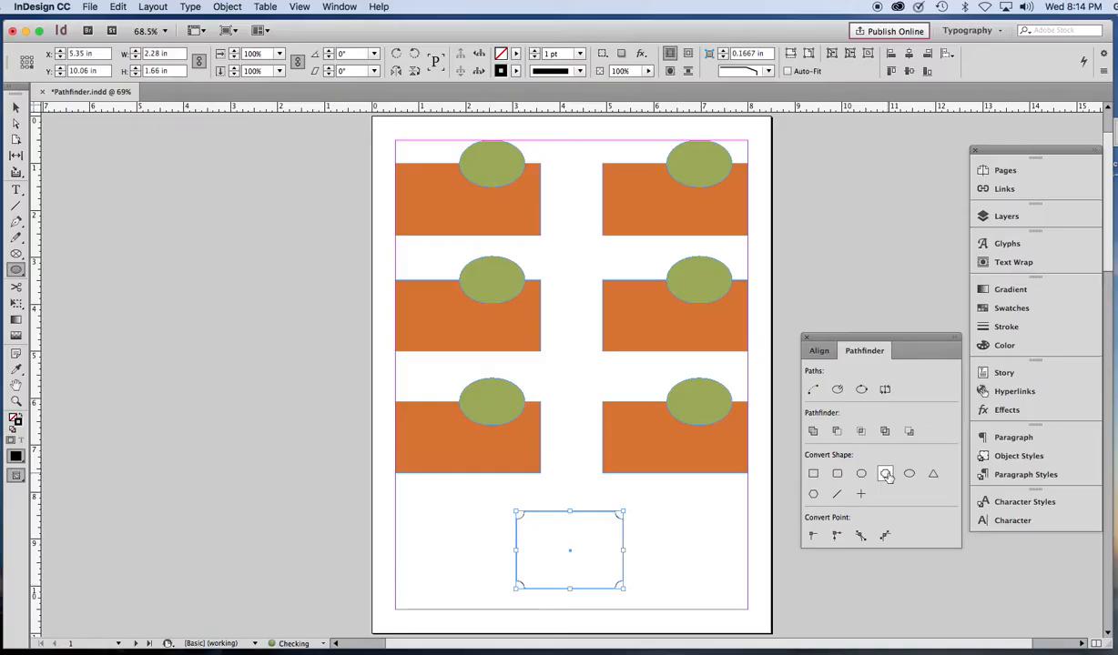
pyautogui.click(933, 474)
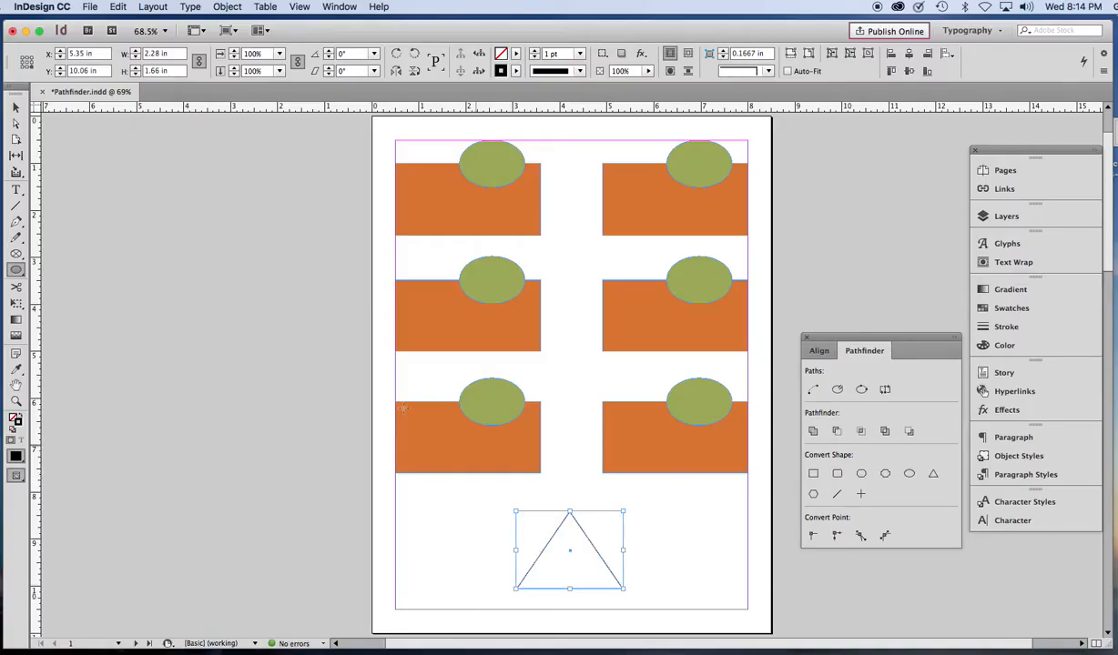
pyautogui.click(15, 107)
pyautogui.press('Delete')
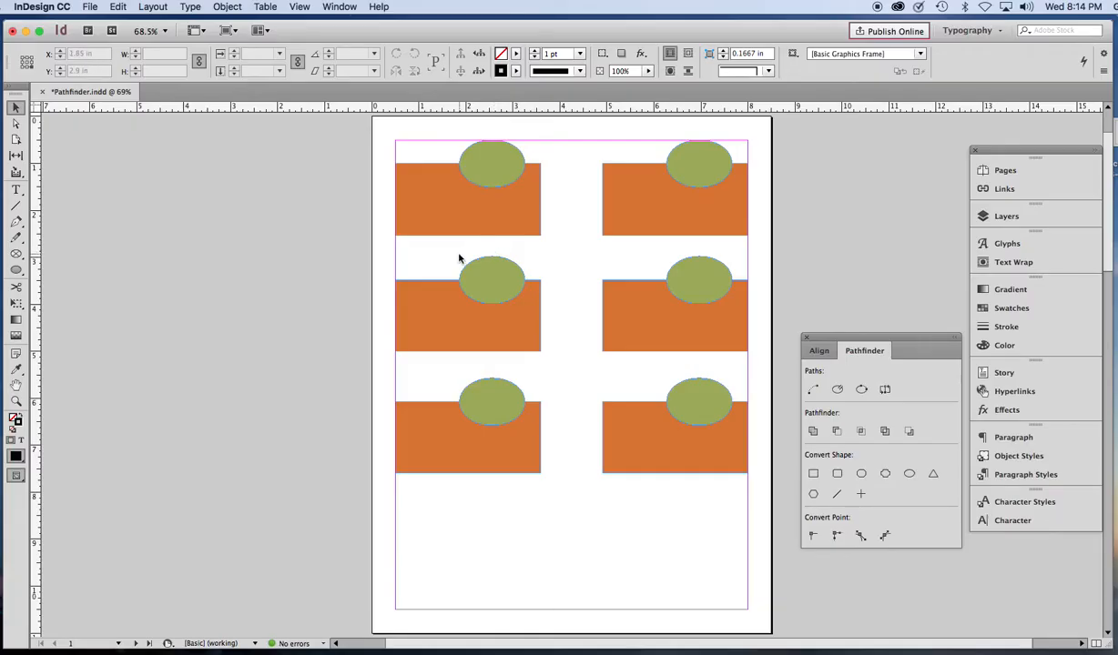
# Step: Unite the green ellipse and orange rectangle of the left pair in the middle row with the Add operation
pyautogui.moveTo(443, 261); pyautogui.dragTo(471, 288)
pyautogui.moveTo(515, 332); pyautogui.dragTo(525, 343)
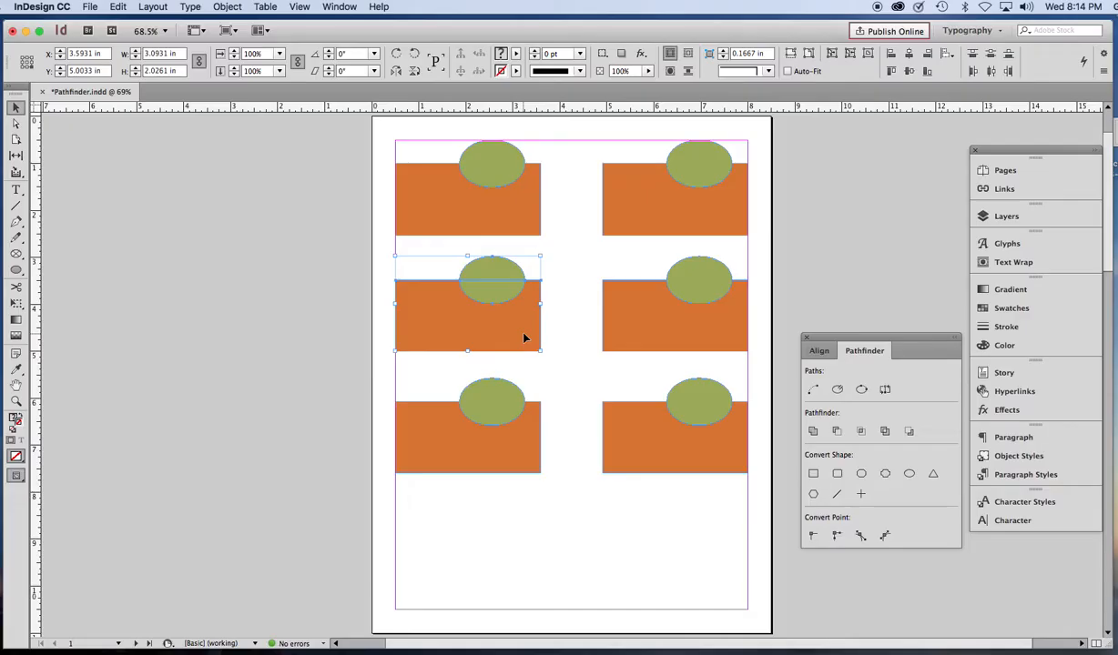
pyautogui.click(813, 431)
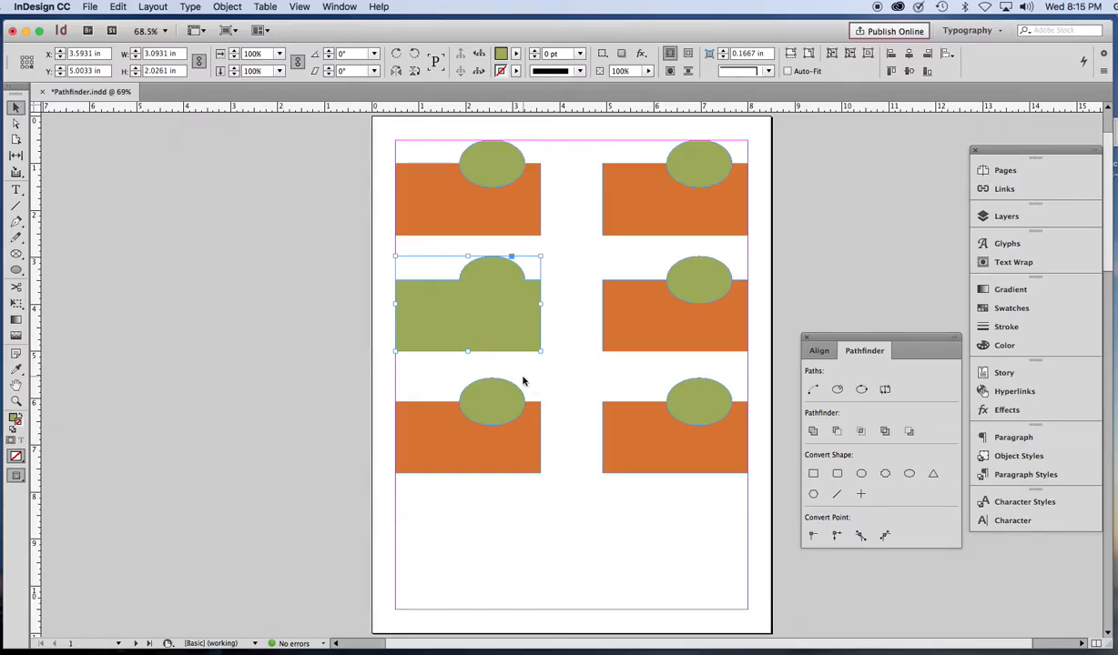
# Step: Try subtracting the green ellipse from the orange rectangle in the bottom-left pair
pyautogui.click(469, 454)
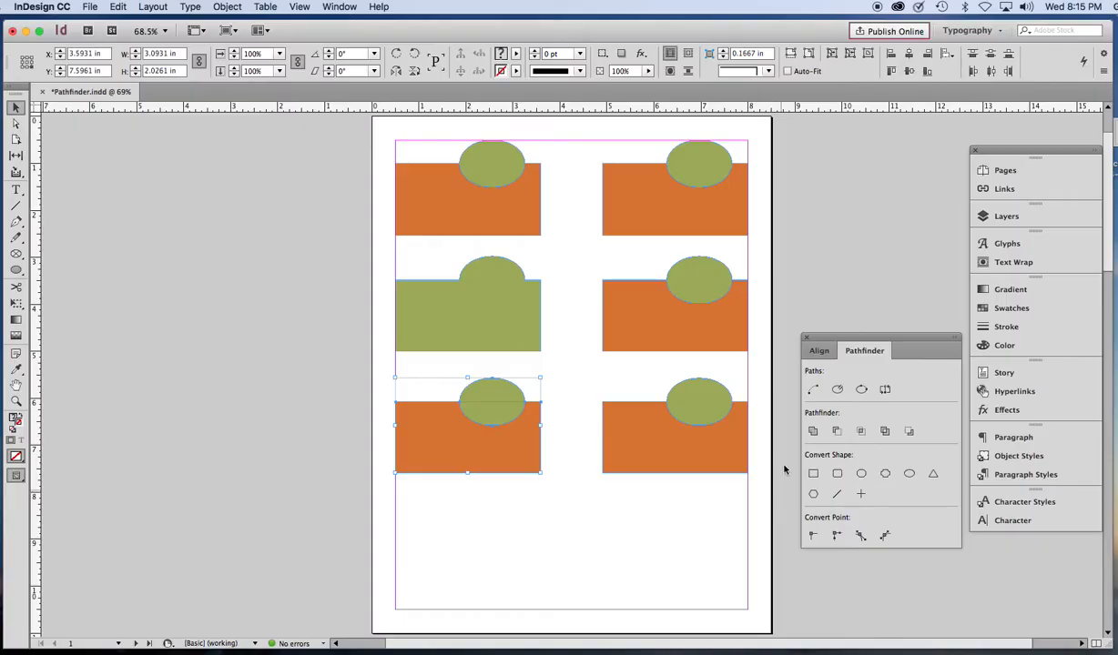
pyautogui.click(837, 432)
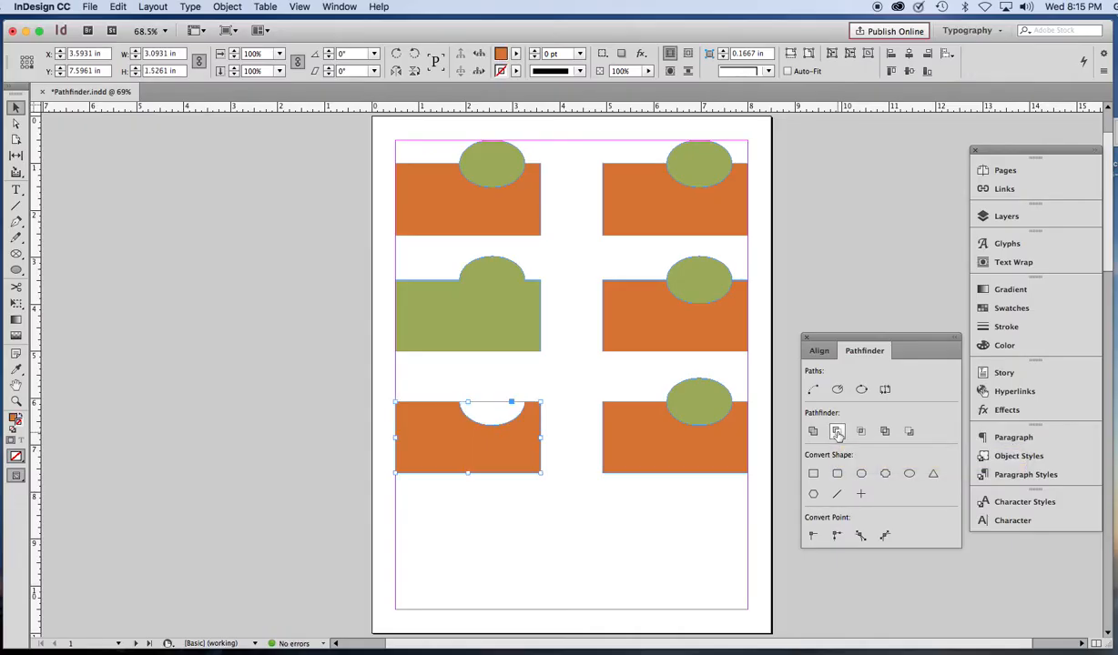
pyautogui.press('super+z')
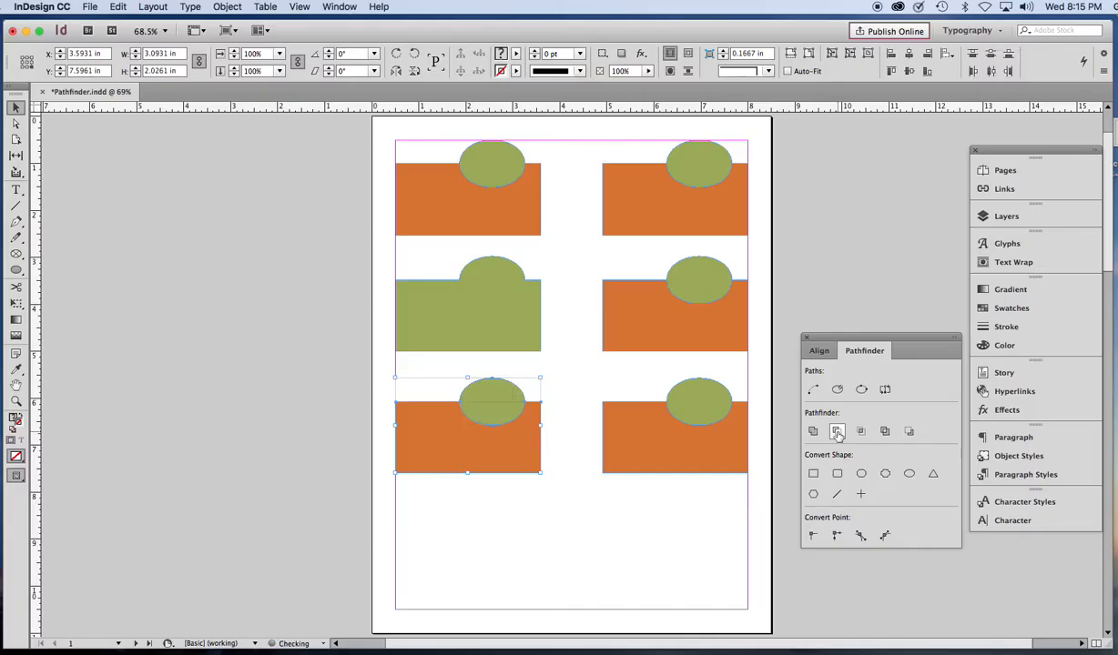
pyautogui.click(568, 427)
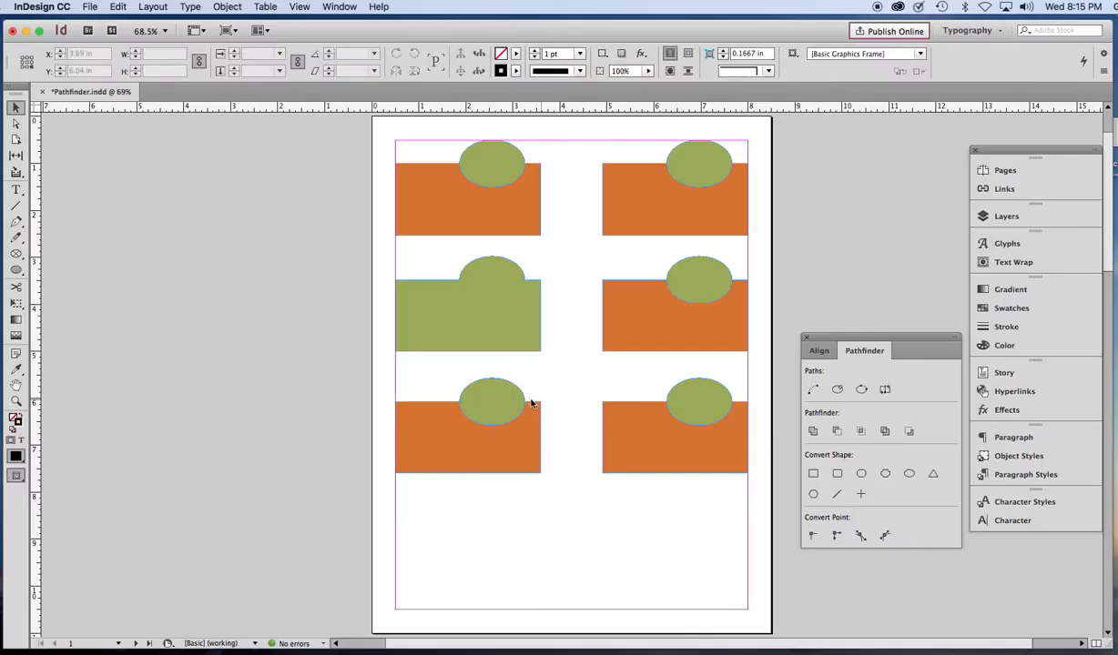
# Step: Move the bottom-left pair's green ellipse to the centre of its orange rectangle and subtract it to cut an oval hole
pyautogui.moveTo(515, 397); pyautogui.dragTo(494, 434)
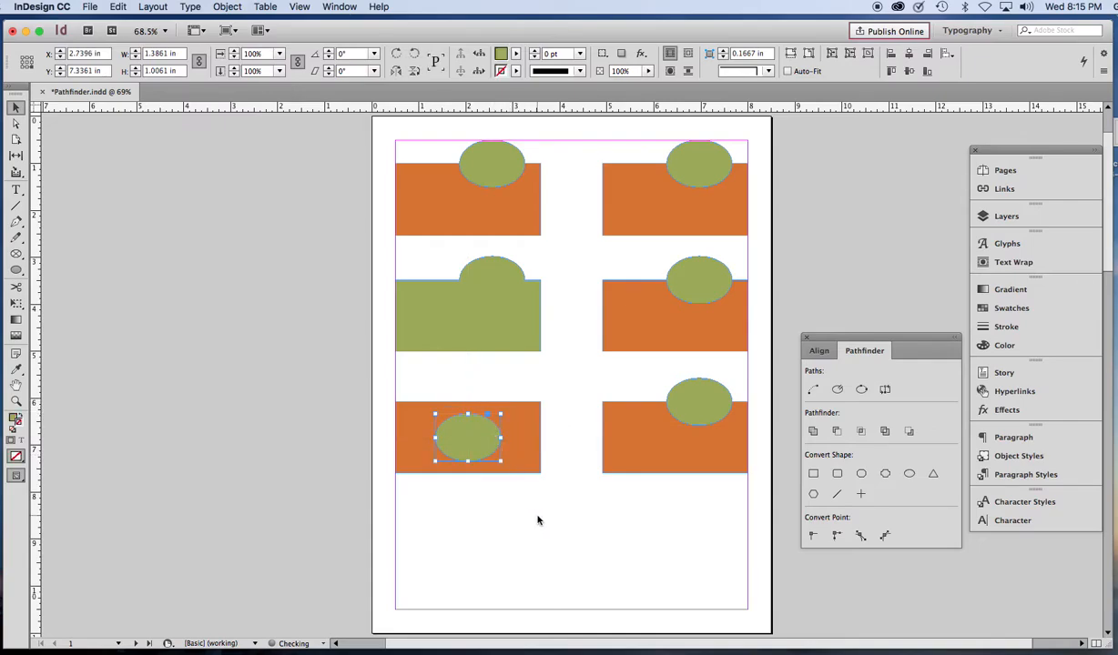
pyautogui.moveTo(451, 385); pyautogui.dragTo(494, 445)
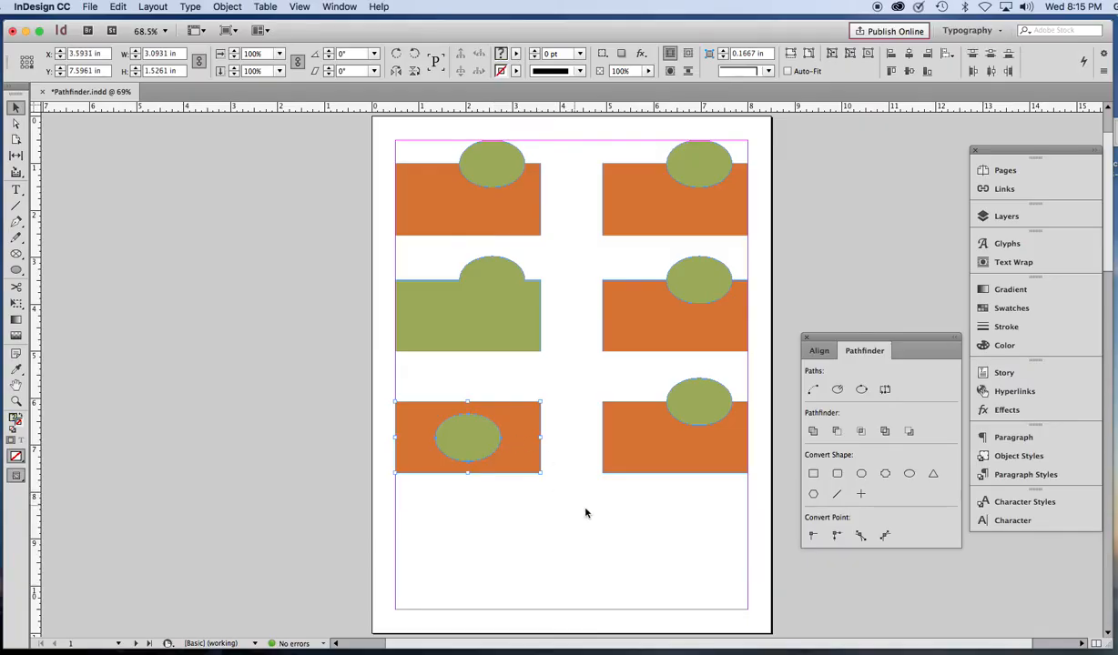
pyautogui.click(838, 431)
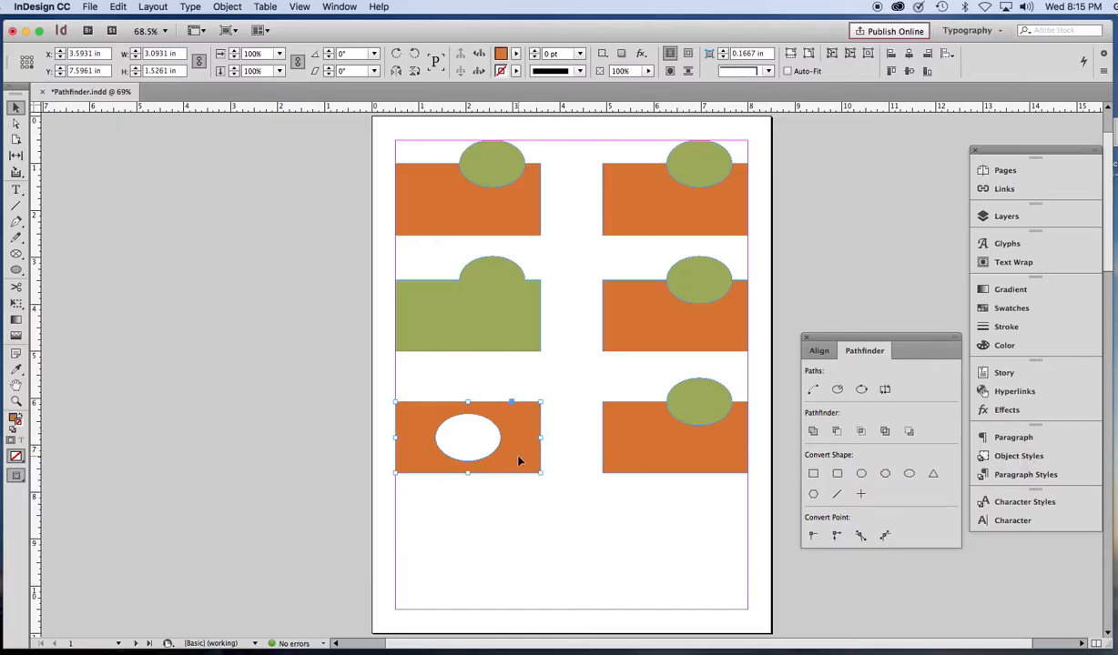
pyautogui.moveTo(518, 457)
pyautogui.mouseDown()
pyautogui.moveTo(448, 466)
pyautogui.moveTo(572, 382)
pyautogui.moveTo(557, 448)
pyautogui.moveTo(515, 462)
pyautogui.mouseUp()
# Step: Intersect the green ellipse and orange rectangle of the top-right pair
pyautogui.click(719, 219)
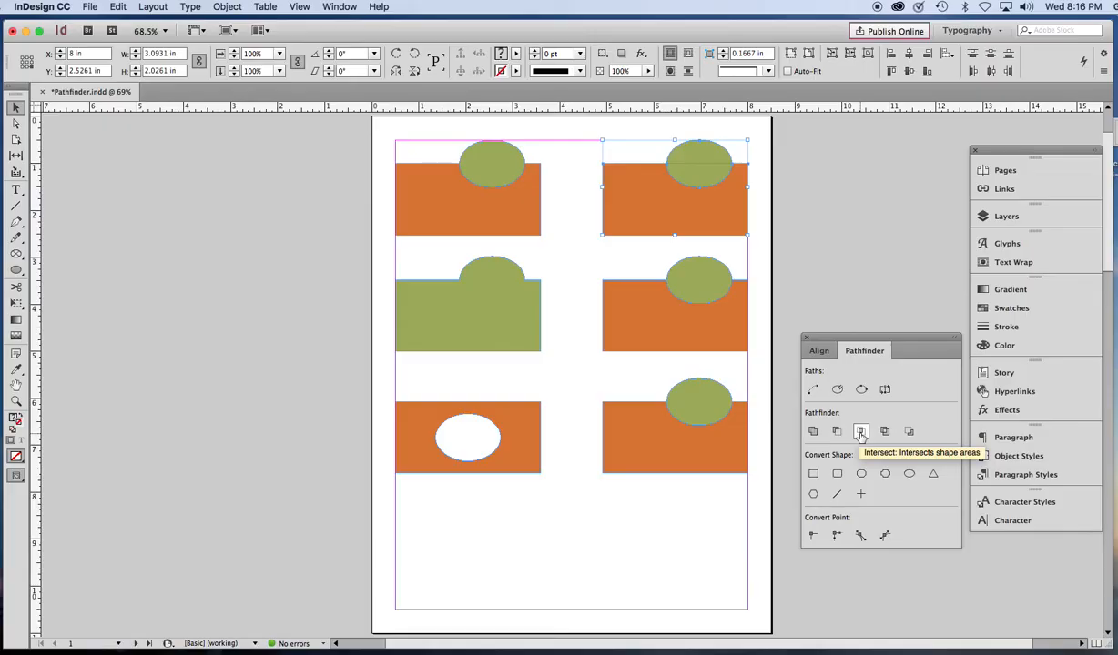
pyautogui.click(860, 433)
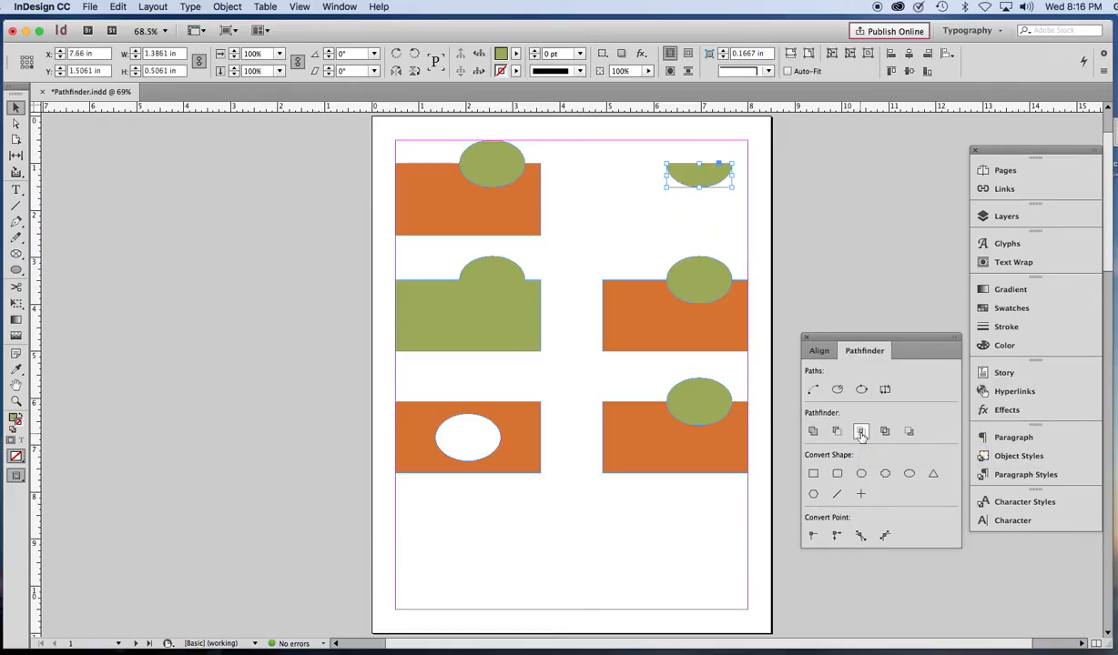
pyautogui.press('super+z')
pyautogui.click(861, 433)
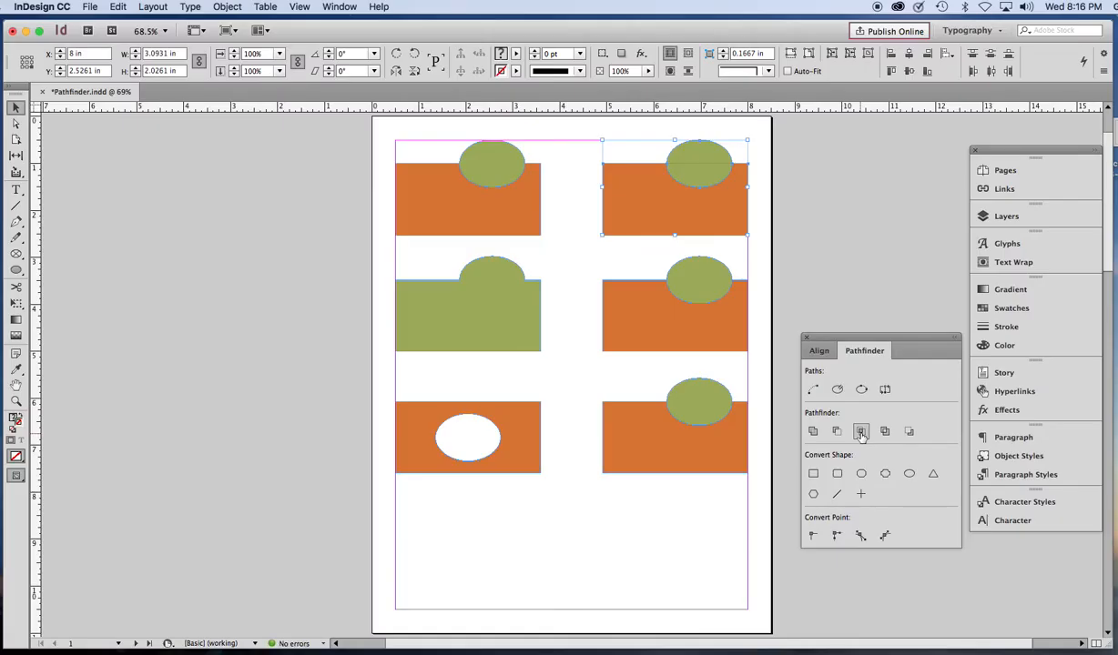
# Step: Apply Exclude Overlap to the right pair in the middle row and move the resulting shape slightly upward
pyautogui.click(755, 304)
pyautogui.click(689, 334)
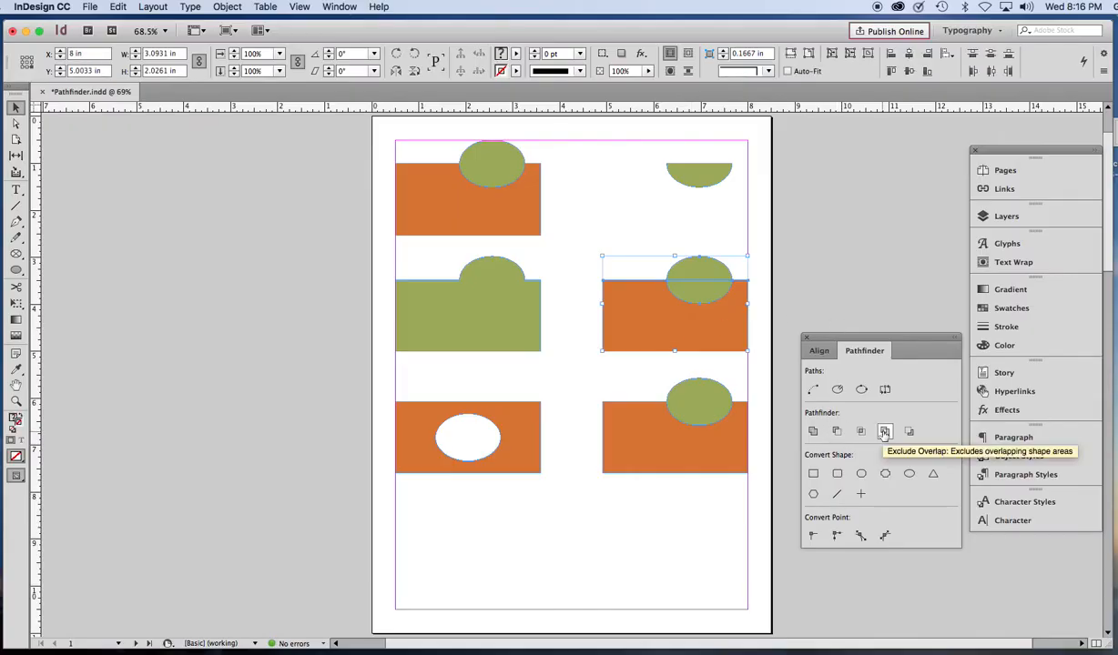
pyautogui.click(884, 433)
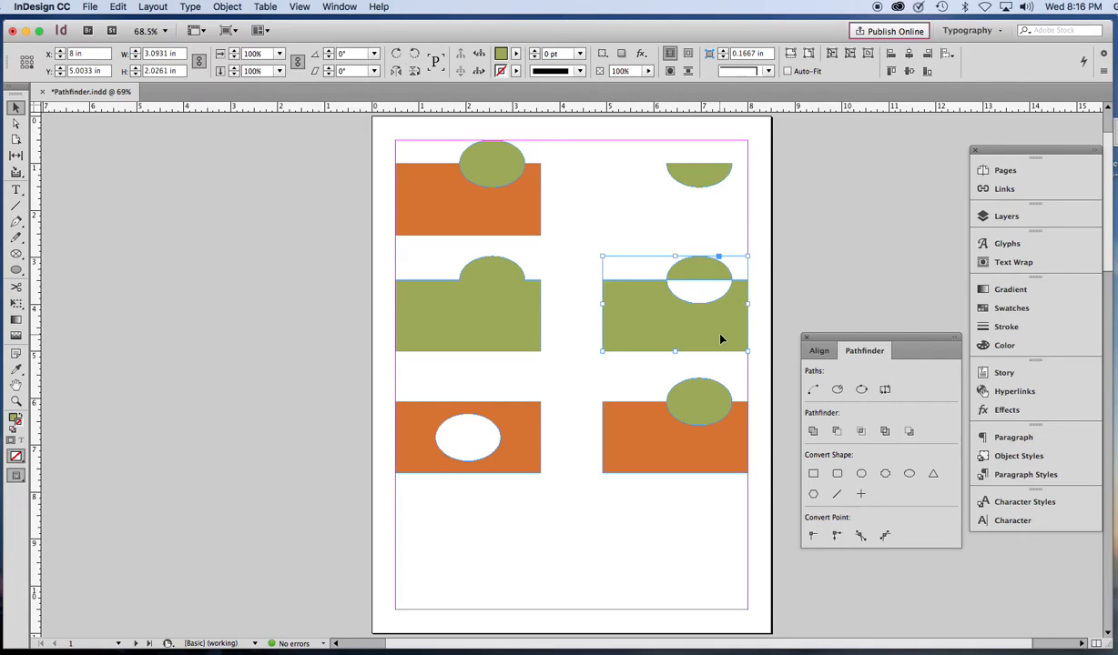
pyautogui.moveTo(720, 339)
pyautogui.mouseDown()
pyautogui.moveTo(563, 283)
pyautogui.moveTo(717, 322)
pyautogui.mouseUp()
# Step: Apply Minus Back to the bottom-right pair so only the ellipse's part outside the orange rectangle is kept
pyautogui.moveTo(646, 374); pyautogui.dragTo(718, 448)
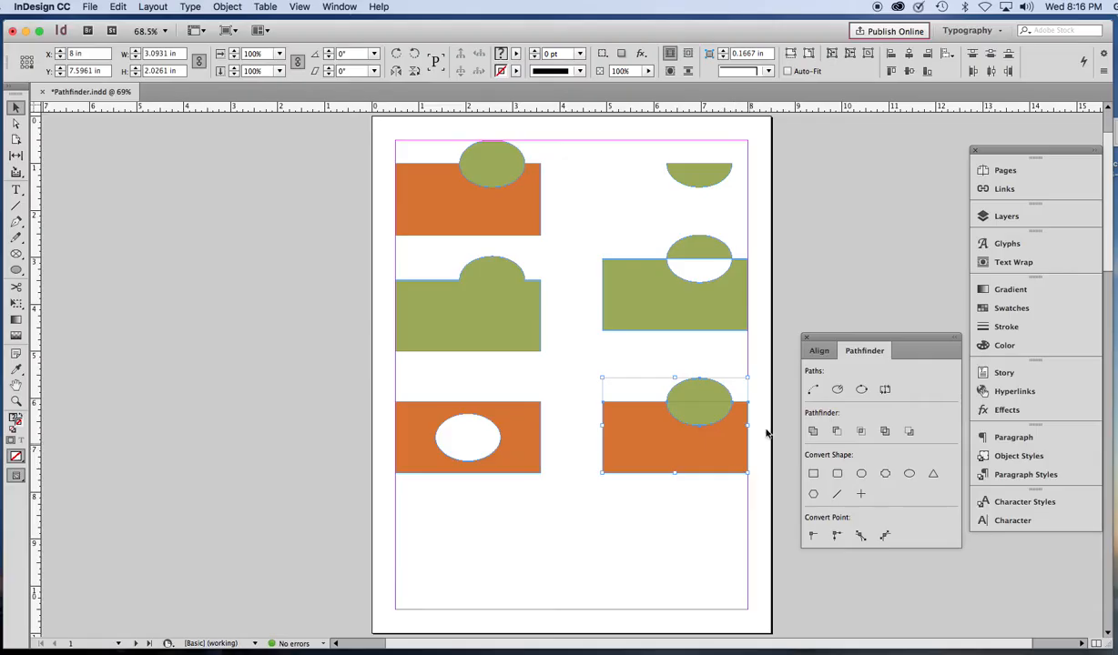
pyautogui.click(908, 433)
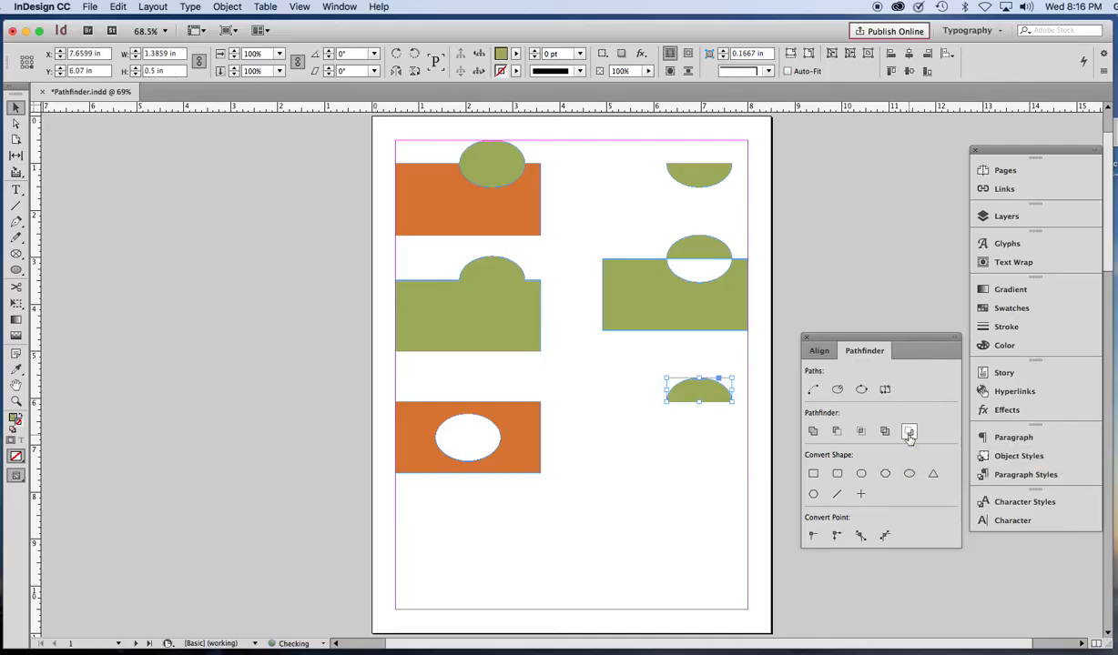
pyautogui.press('super+z')
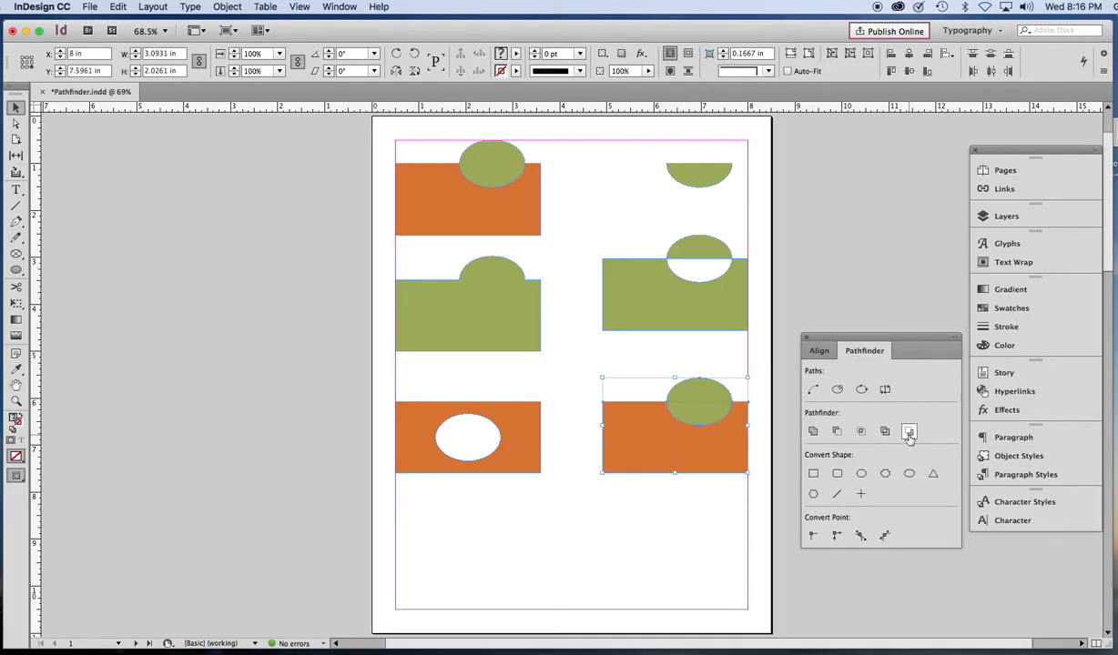
pyautogui.click(908, 433)
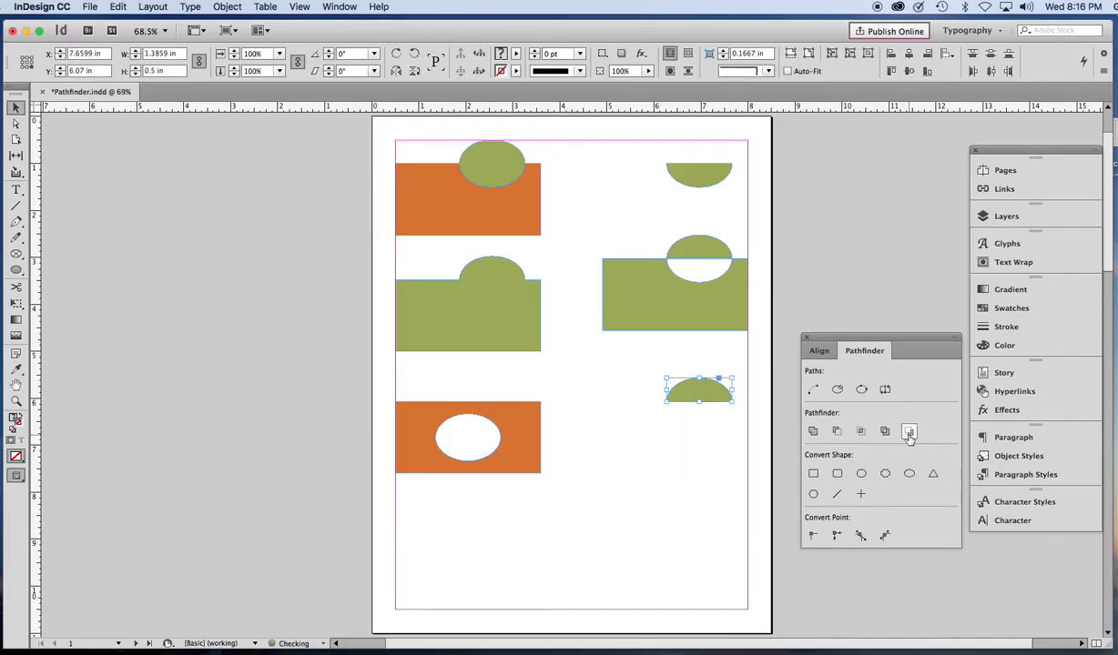
pyautogui.click(629, 461)
# Step: Move the orange rectangle with the oval hole up to a Y position of about 6.75 in, just below the united green shape
pyautogui.click(532, 452)
pyautogui.moveTo(526, 451); pyautogui.dragTo(523, 397)
pyautogui.moveTo(520, 423); pyautogui.dragTo(519, 421)
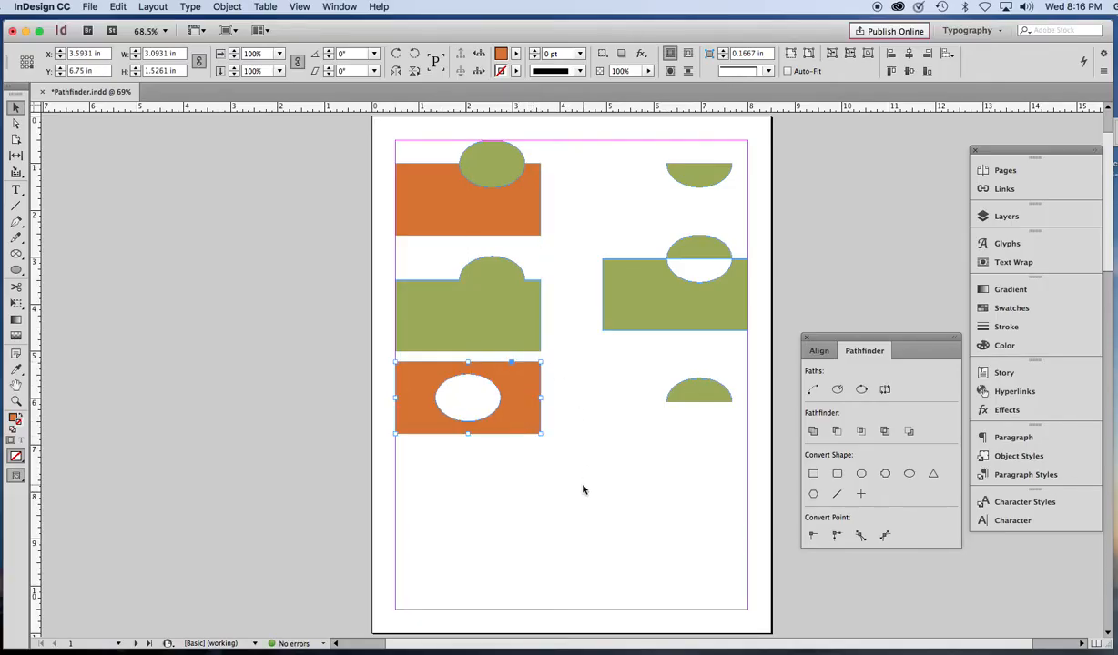
# Step: Draw a closed freehand cloud outline about 1.8 by 1.5 in with the Pencil tool below the orange rectangle with the oval hole
pyautogui.press('super+equal')
pyautogui.press('super+equal')
pyautogui.press('super+equal')
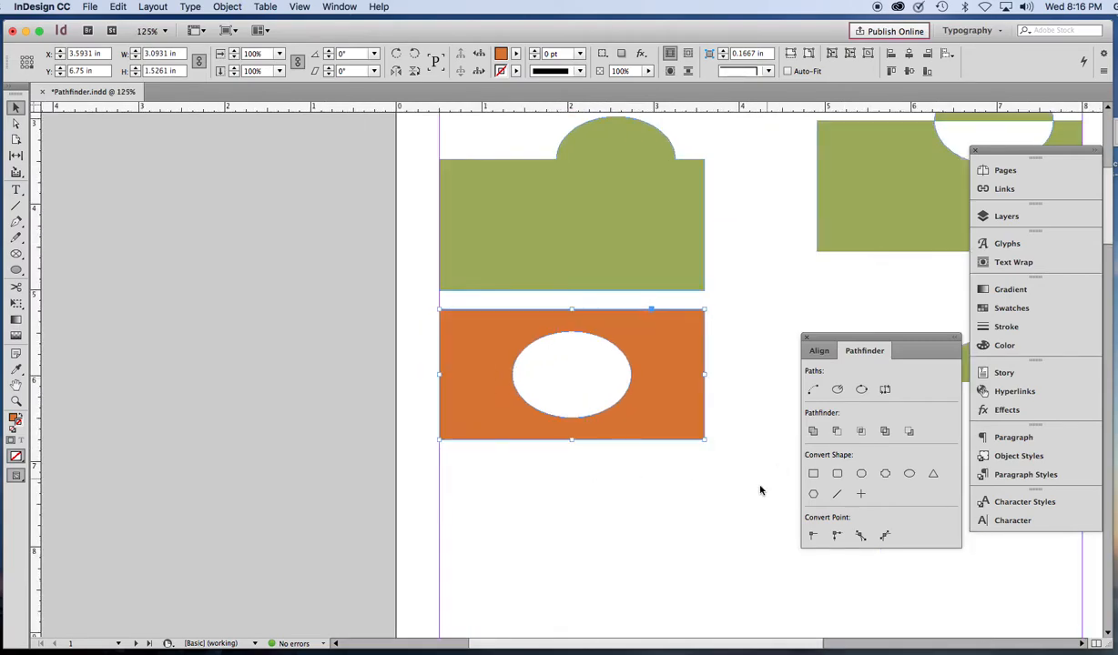
pyautogui.scroll(-5, 728, 476)
pyautogui.click(613, 481)
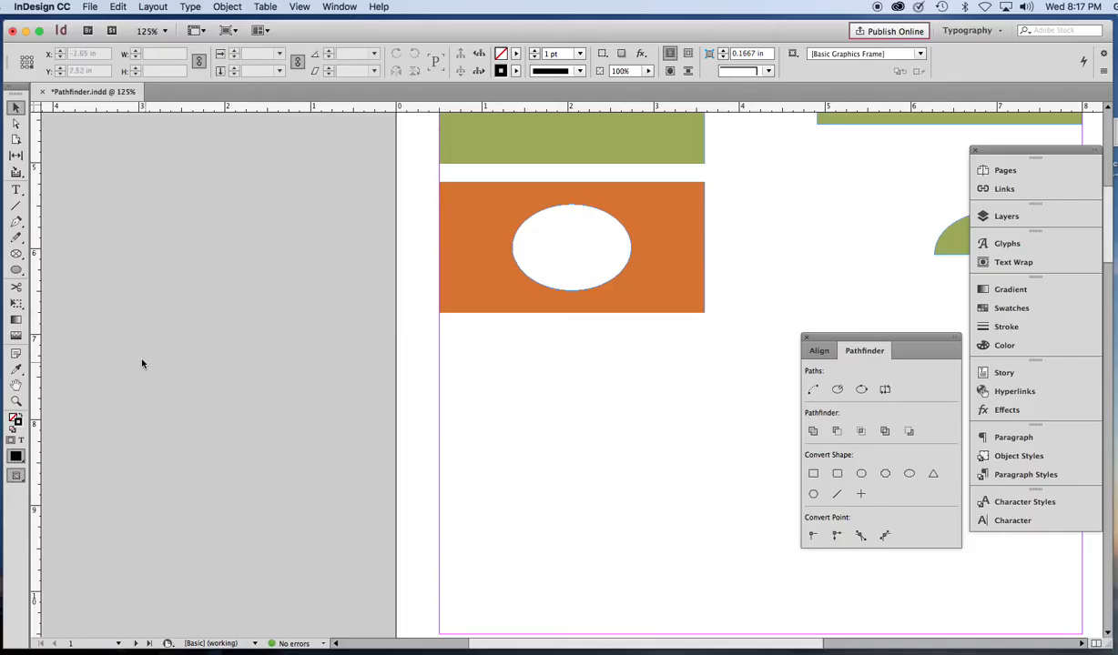
pyautogui.click(16, 236)
pyautogui.moveTo(566, 397)
pyautogui.mouseDown()
pyautogui.moveTo(654, 426)
pyautogui.moveTo(617, 441)
pyautogui.moveTo(648, 448)
pyautogui.moveTo(658, 473)
pyautogui.moveTo(637, 499)
pyautogui.moveTo(589, 513)
pyautogui.moveTo(584, 495)
pyautogui.moveTo(514, 486)
pyautogui.moveTo(530, 462)
pyautogui.moveTo(505, 443)
pyautogui.moveTo(525, 423)
pyautogui.moveTo(551, 428)
pyautogui.moveTo(534, 405)
pyautogui.moveTo(572, 394)
pyautogui.mouseUp()
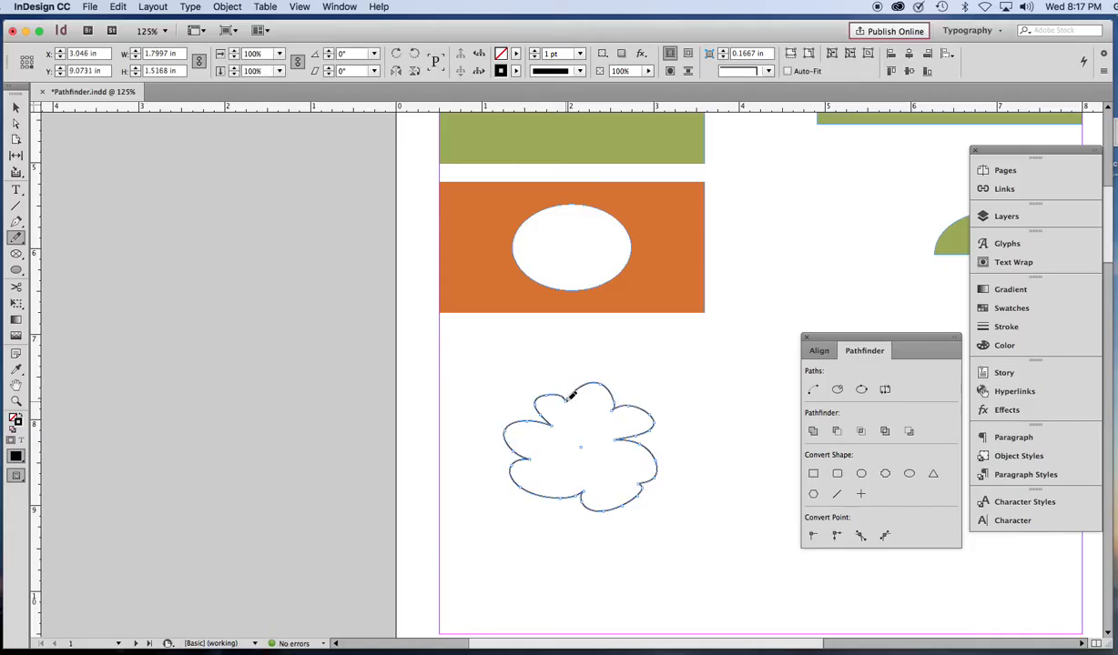
pyautogui.click(16, 108)
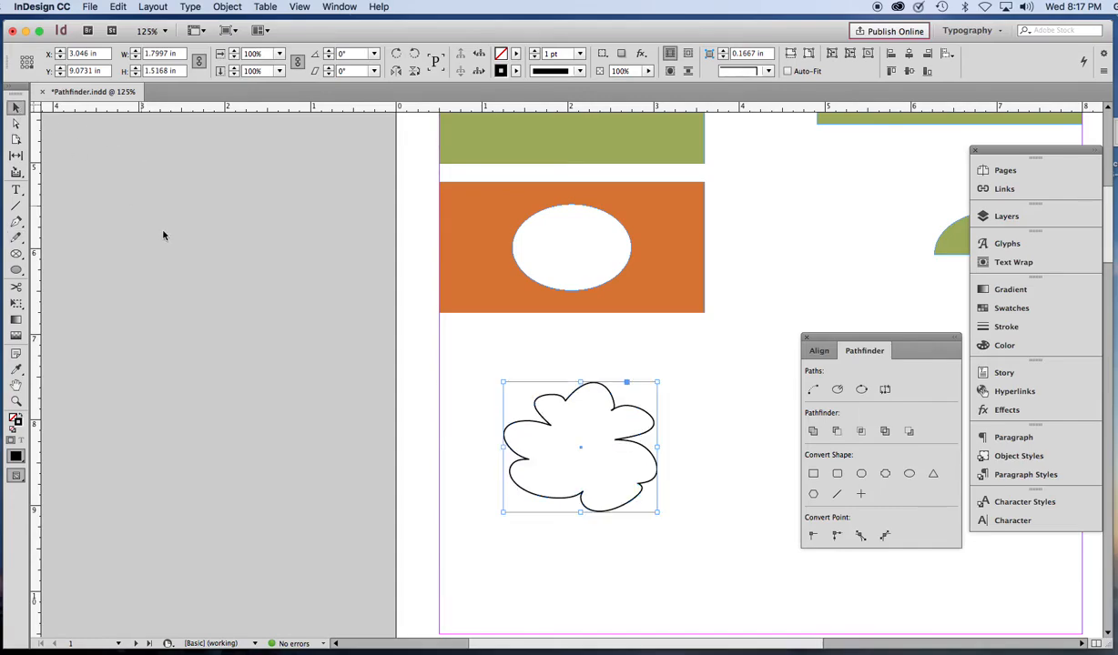
# Step: Draw a ring of seven small overlapping ellipses beside the freehand cloud, plus a larger one about 1 by 0.6 in filling the middle
pyautogui.moveTo(506, 644); pyautogui.dragTo(599, 646)
pyautogui.click(592, 599)
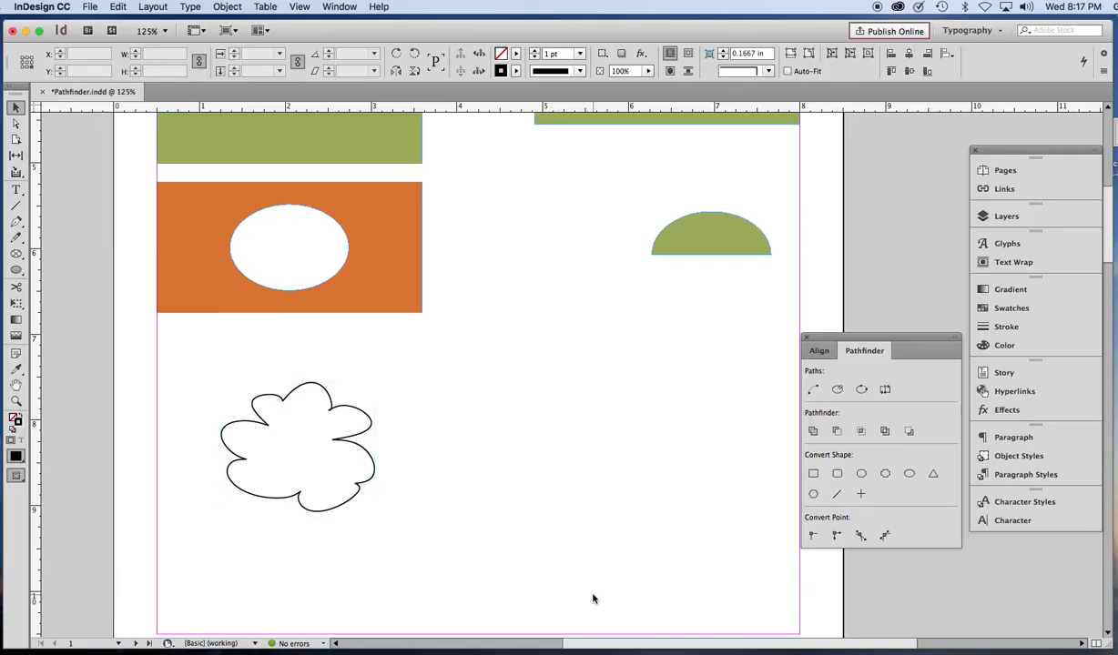
pyautogui.click(16, 270)
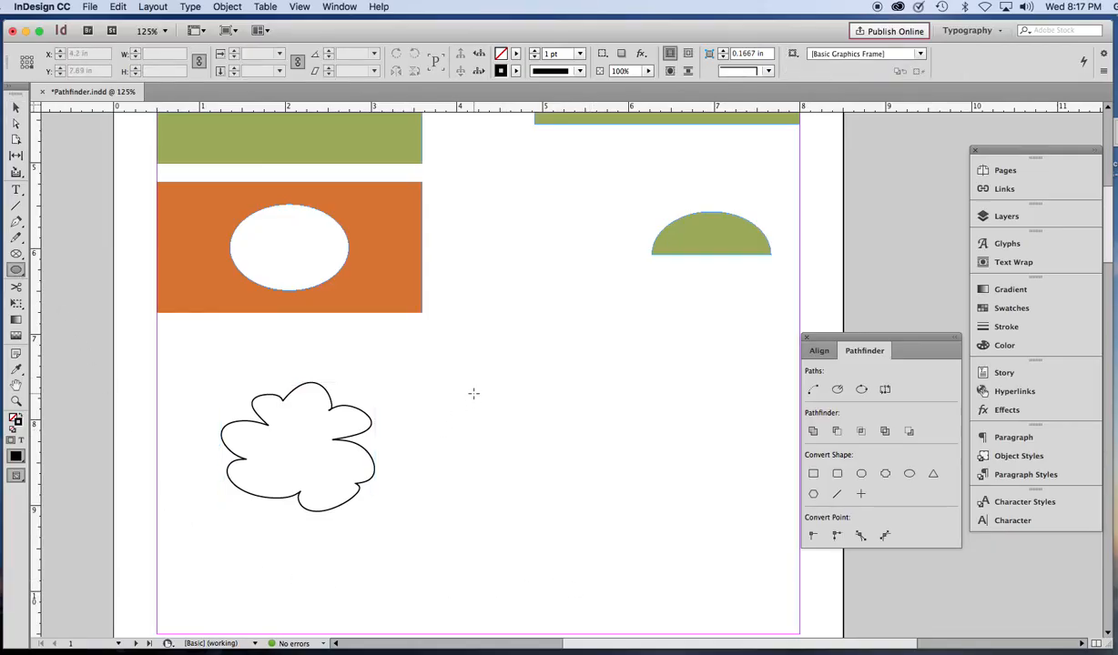
pyautogui.moveTo(482, 377)
pyautogui.mouseDown()
pyautogui.moveTo(523, 421)
pyautogui.moveTo(539, 394)
pyautogui.moveTo(506, 418)
pyautogui.moveTo(517, 467)
pyautogui.moveTo(549, 428)
pyautogui.mouseUp()
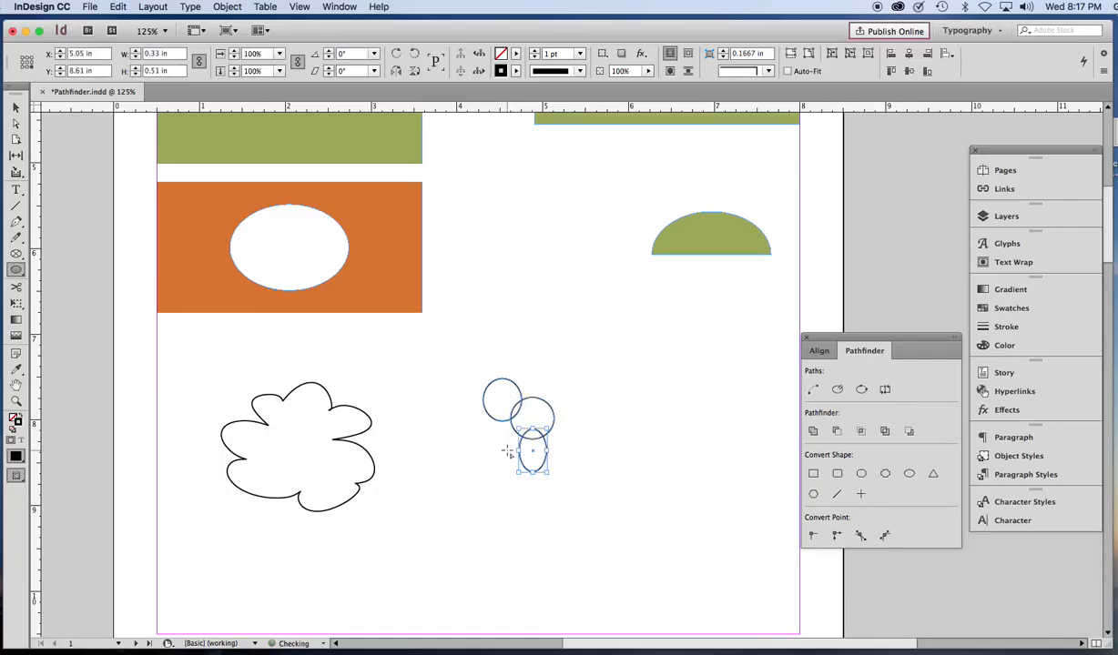
pyautogui.moveTo(483, 451); pyautogui.dragTo(528, 470)
pyautogui.moveTo(453, 430); pyautogui.dragTo(492, 474)
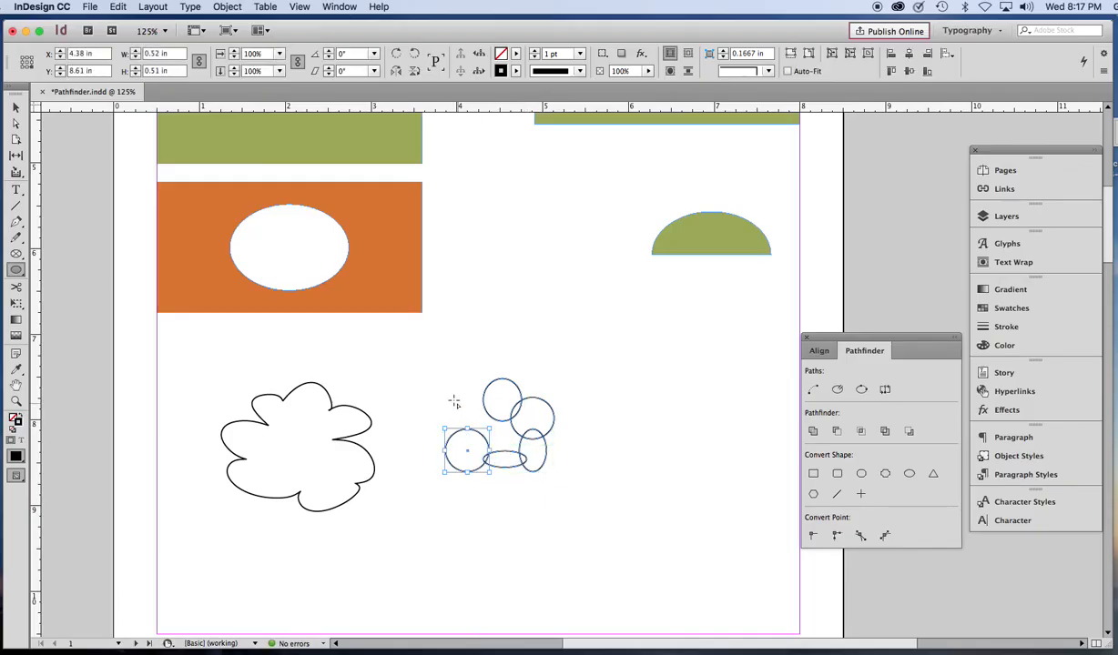
pyautogui.moveTo(441, 399); pyautogui.dragTo(470, 440)
pyautogui.moveTo(460, 387); pyautogui.dragTo(541, 464)
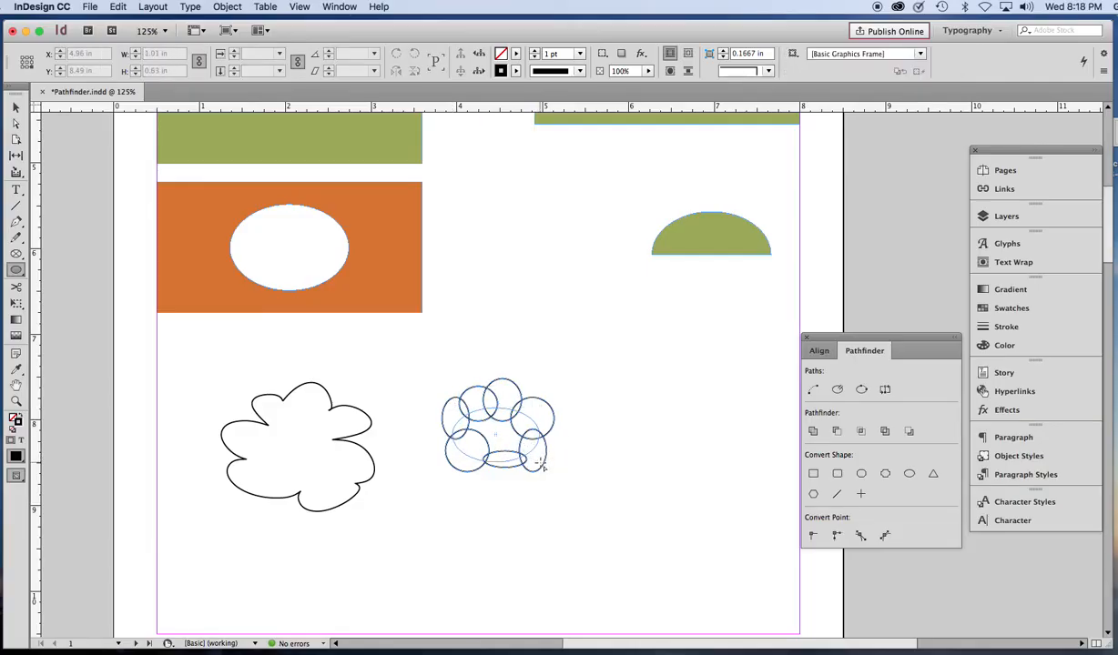
# Step: Combine all eight overlapping ellipses into a single cloud outline with the Pathfinder Add operation
pyautogui.click(15, 107)
pyautogui.moveTo(437, 365); pyautogui.dragTo(572, 488)
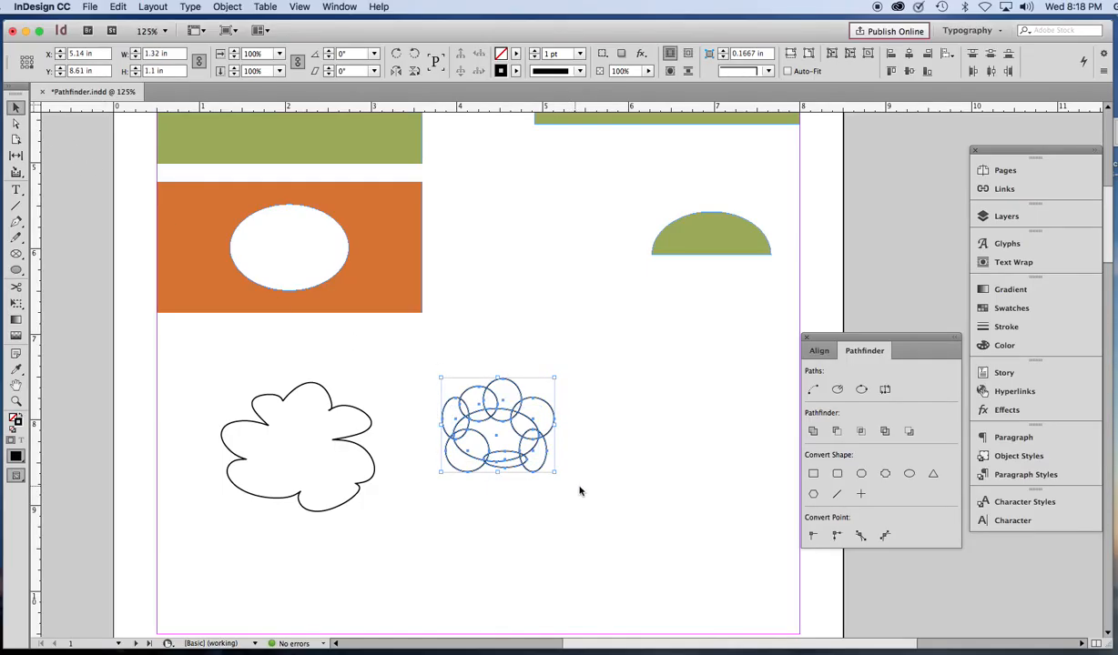
pyautogui.click(813, 431)
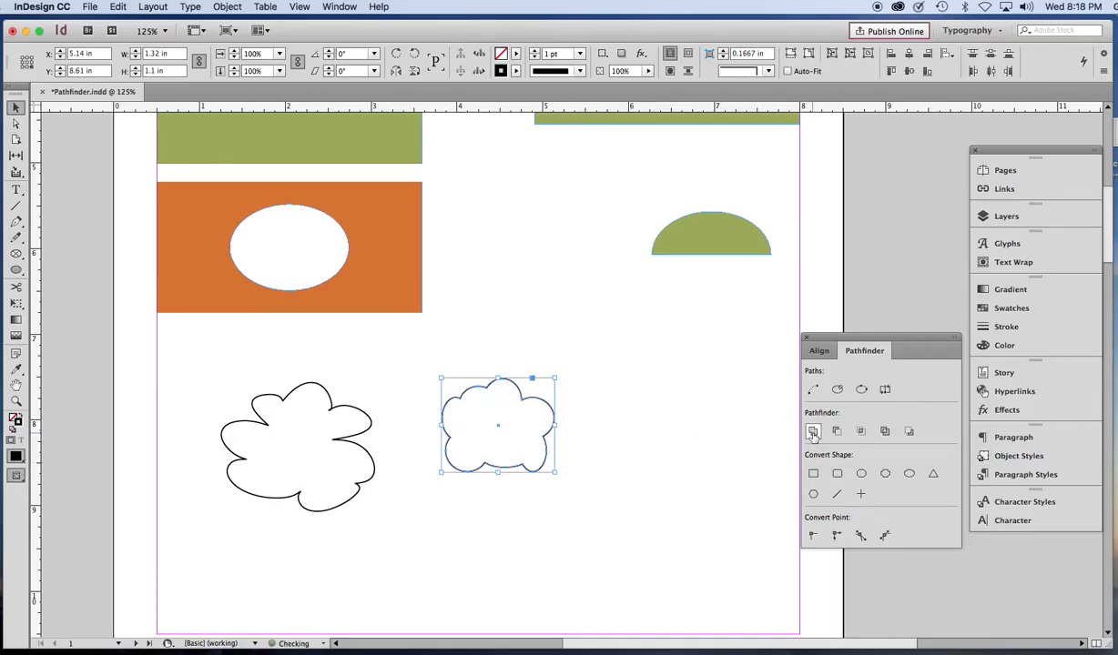
pyautogui.click(636, 468)
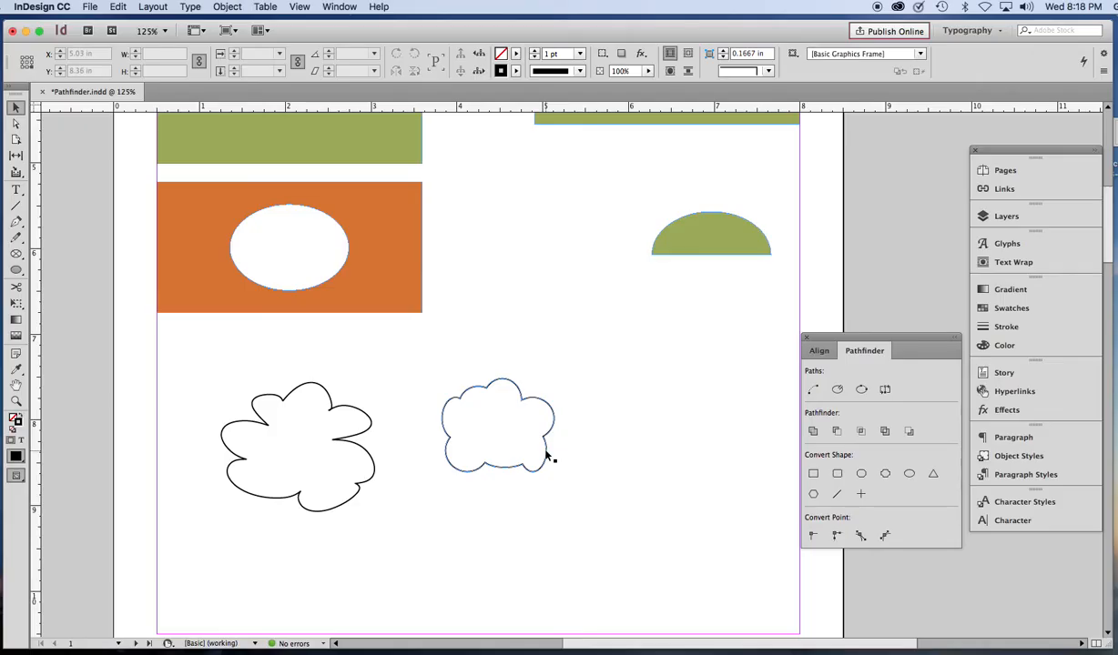
# Step: Stretch the combined cloud horizontally to a width of about 1.44 in
pyautogui.click(546, 455)
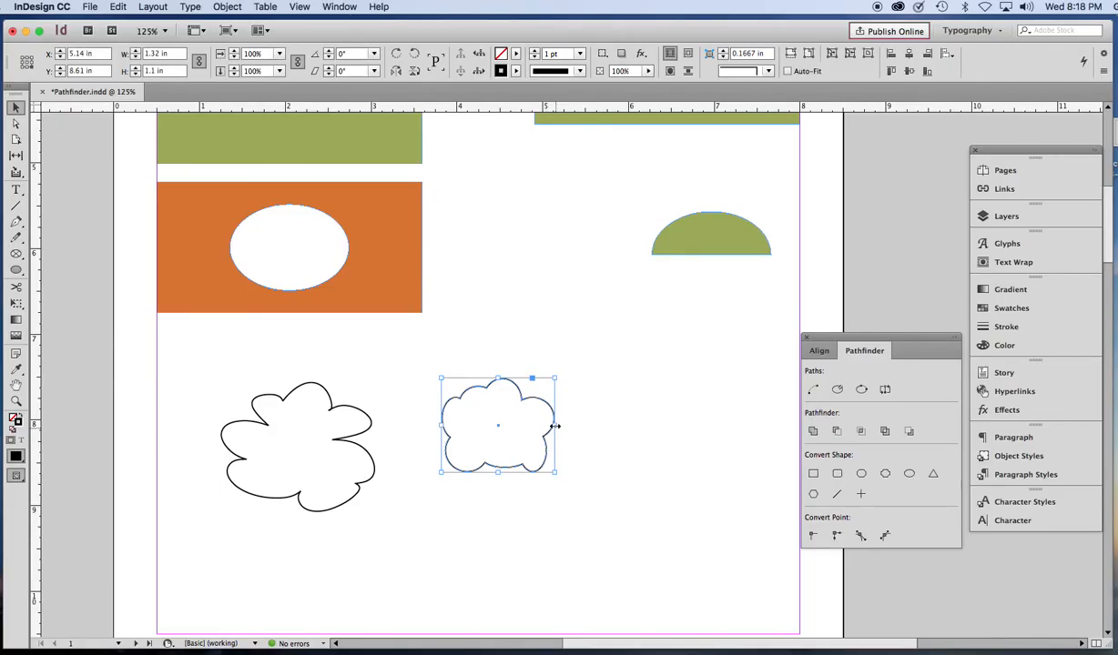
pyautogui.moveTo(553, 424); pyautogui.dragTo(565, 424)
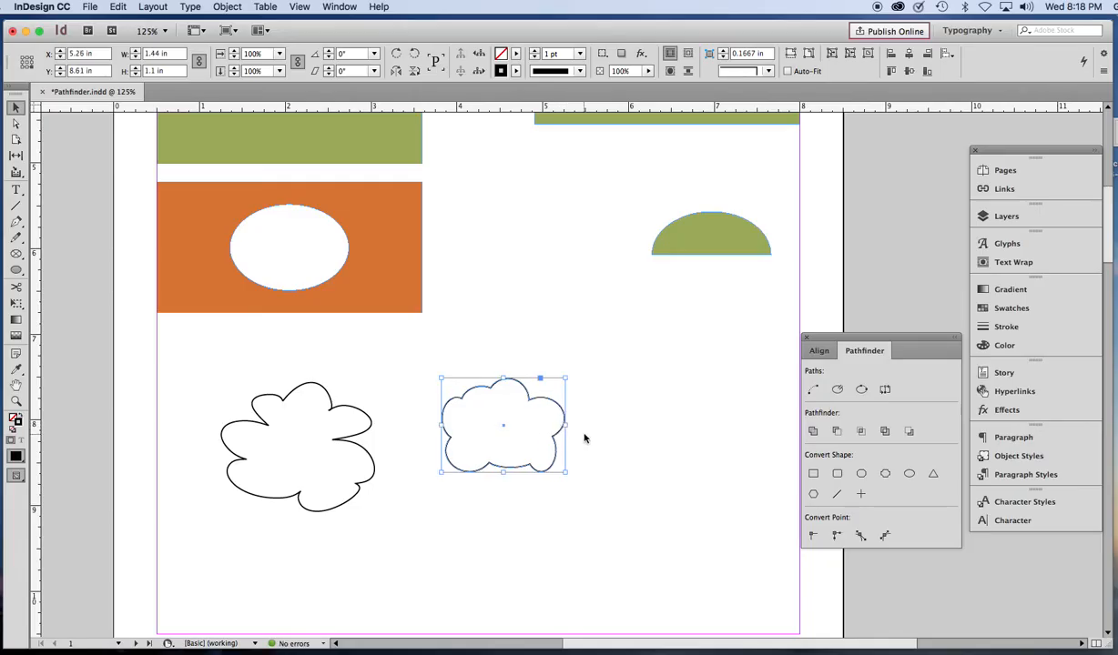
pyautogui.click(584, 439)
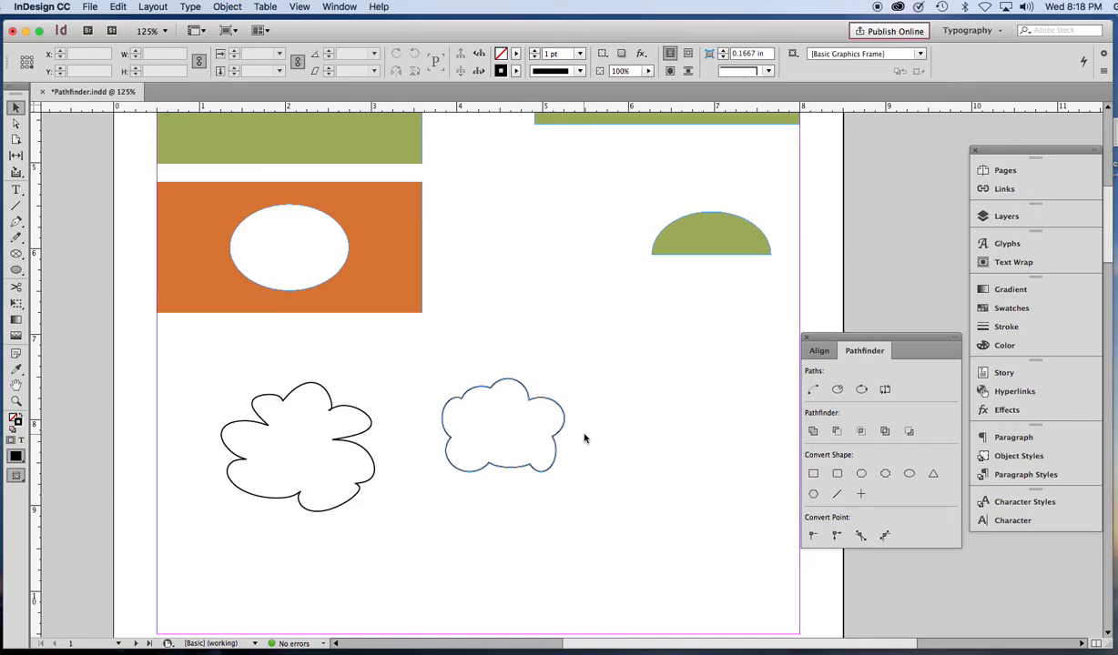
# Step: Close the floating Pathfinder panel and show the page 2 example with the divided rectangle and ellipse at 100% zoom
pyautogui.press('super+0')
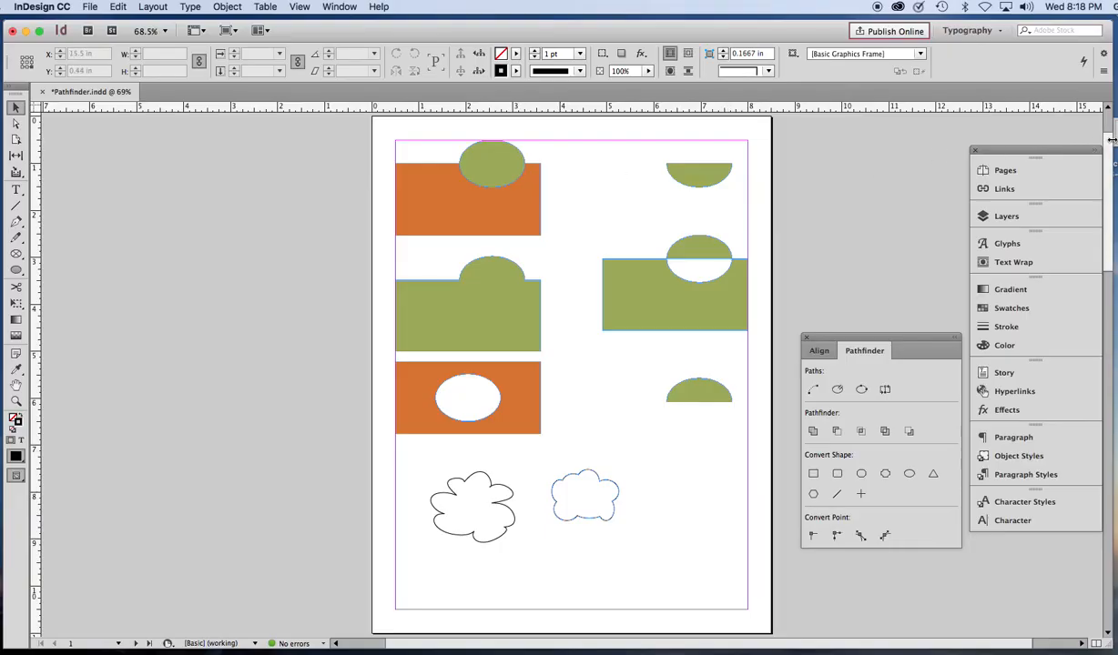
pyautogui.moveTo(1108, 142); pyautogui.dragTo(1077, 292)
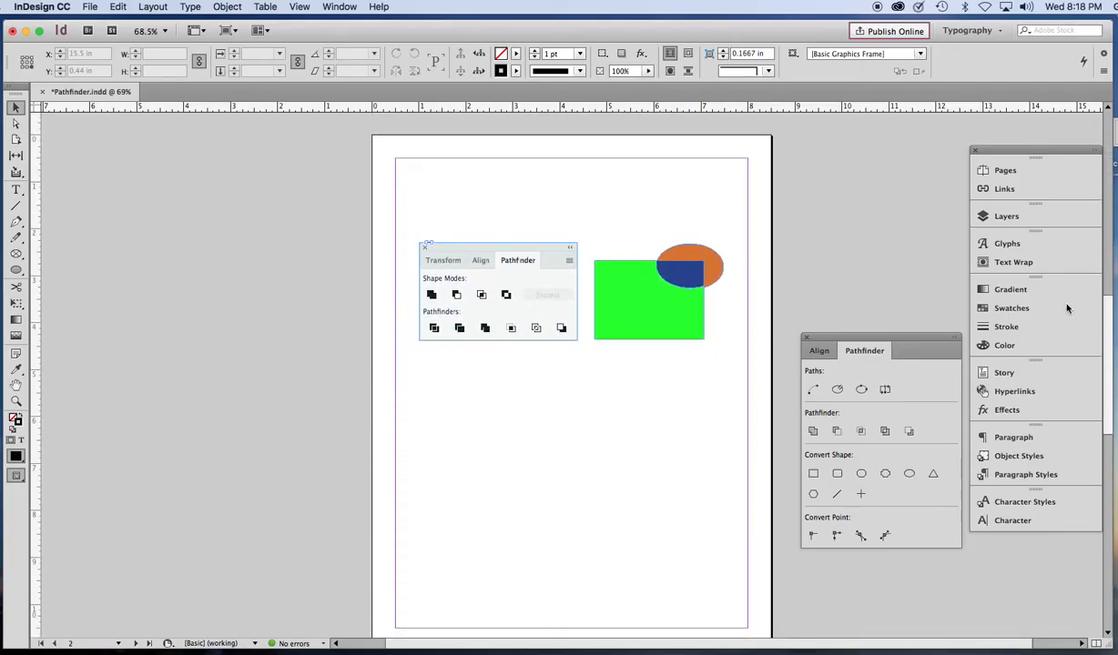
pyautogui.click(806, 338)
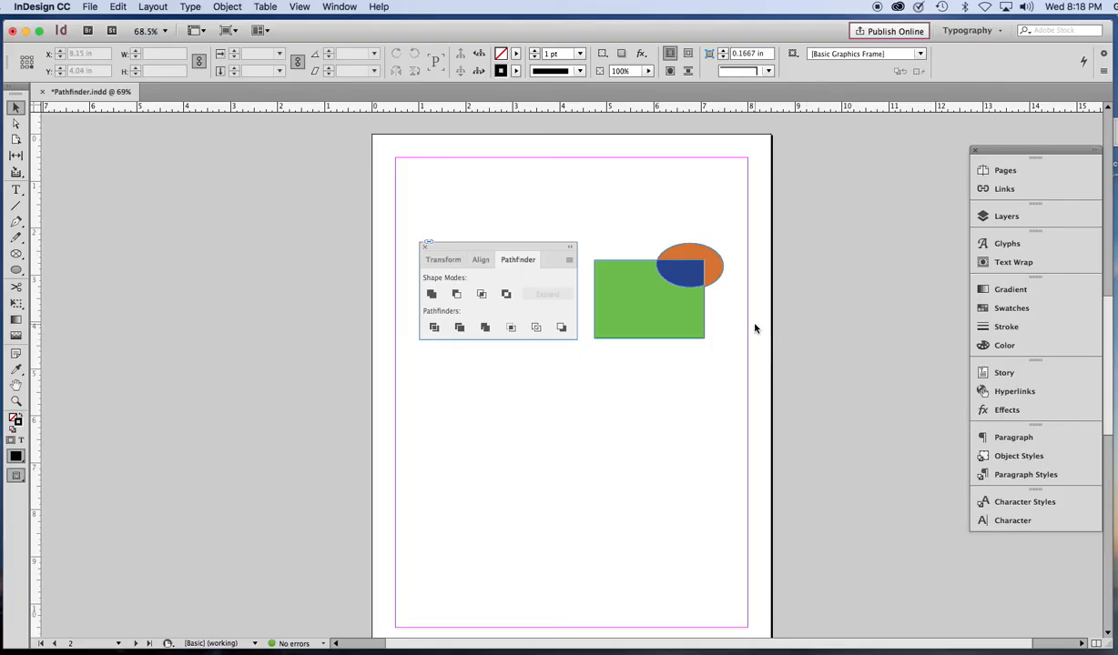
pyautogui.press('super+1')
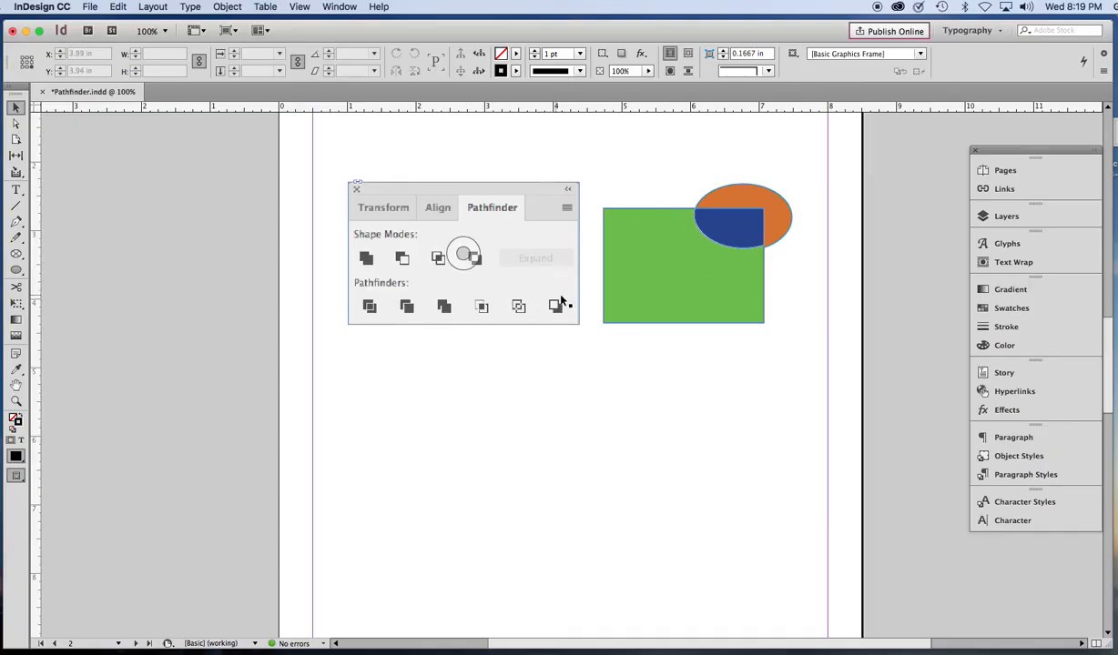
# Step: Separate the divided pieces by moving the green one down, the orange one up, and the blue one into the green piece's upper-right corner
pyautogui.moveTo(685, 319); pyautogui.dragTo(669, 349)
pyautogui.moveTo(761, 207); pyautogui.dragTo(758, 177)
pyautogui.moveTo(761, 238); pyautogui.dragTo(741, 281)
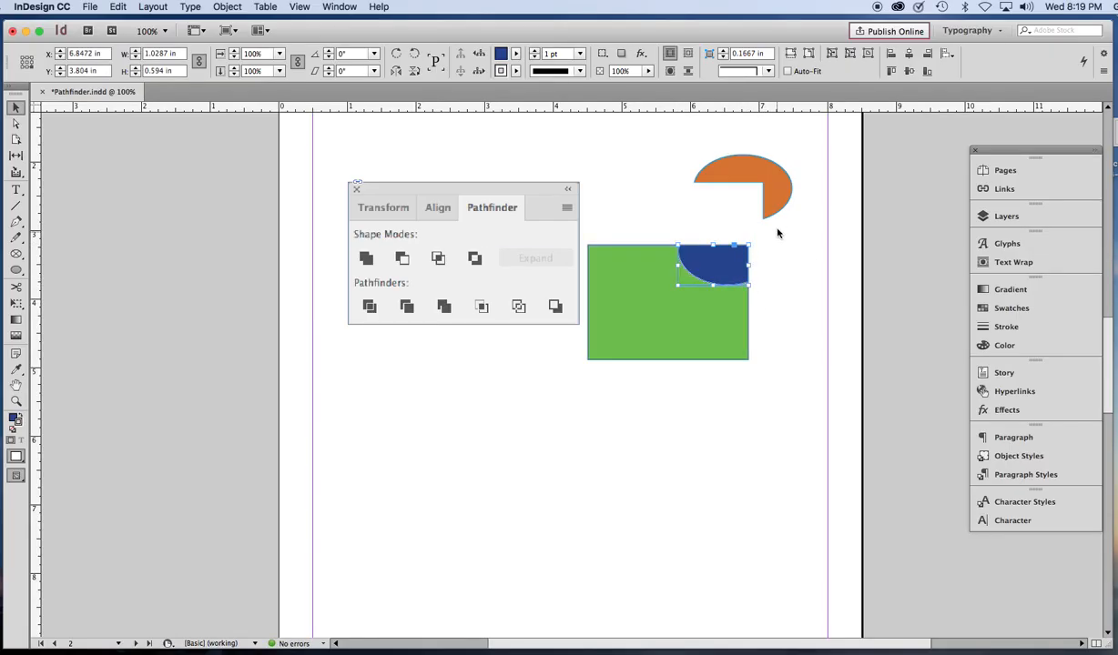
# Step: Move the orange piece back down around the blue piece and nudge it upward to complete the ellipse
pyautogui.moveTo(778, 209); pyautogui.dragTo(763, 277)
pyautogui.press('Up')
pyautogui.press('Up')
pyautogui.press('Up')
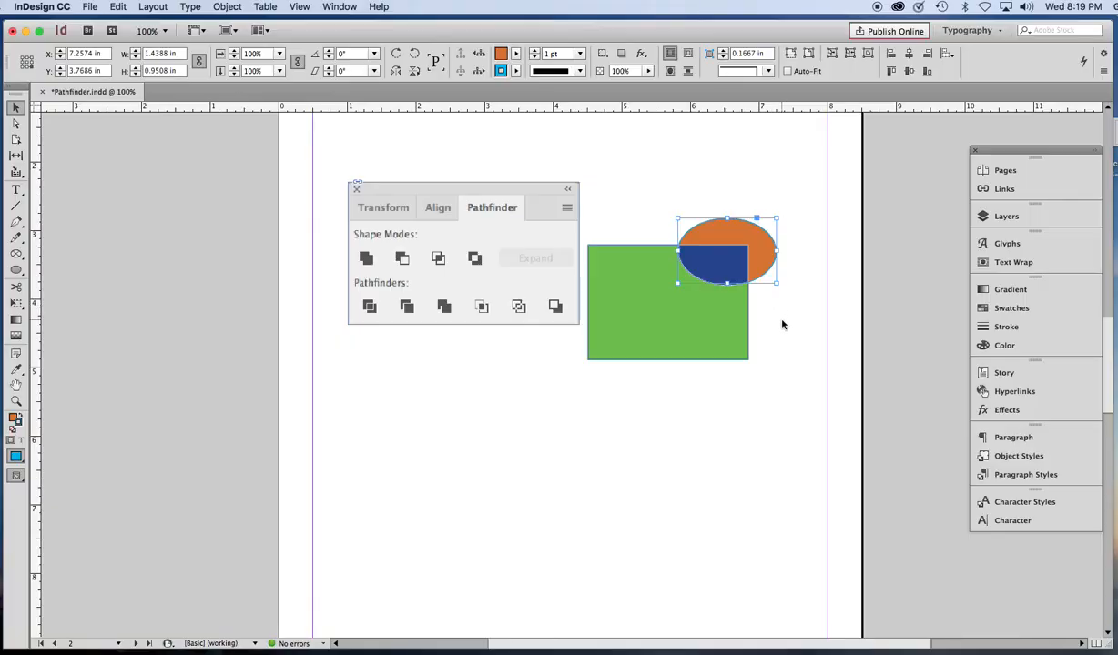
pyautogui.click(781, 324)
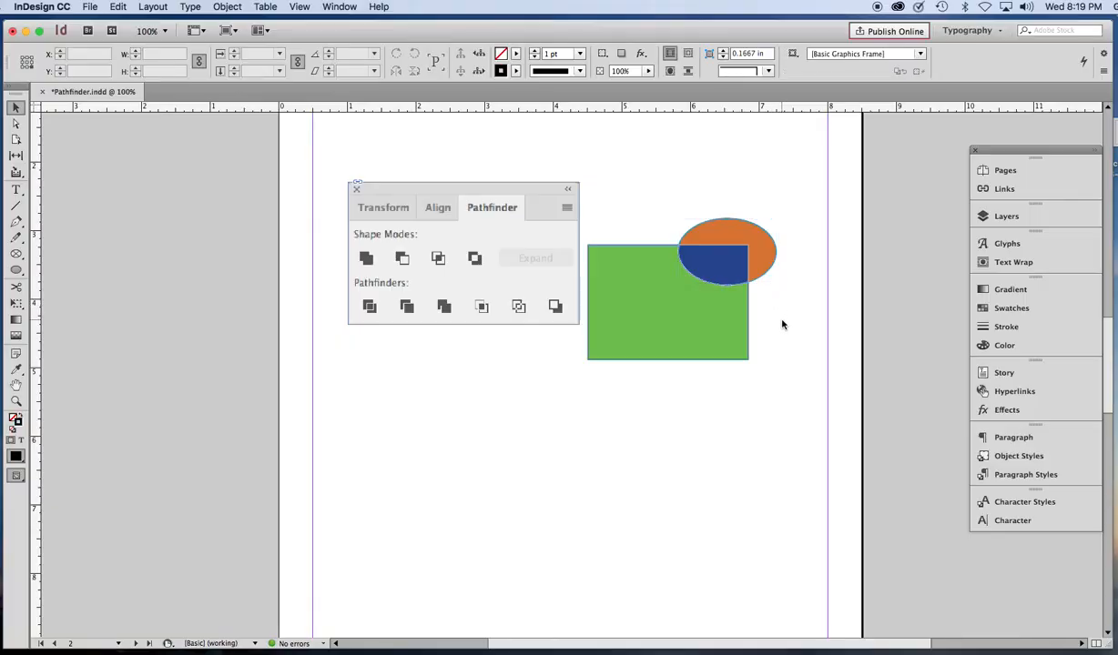